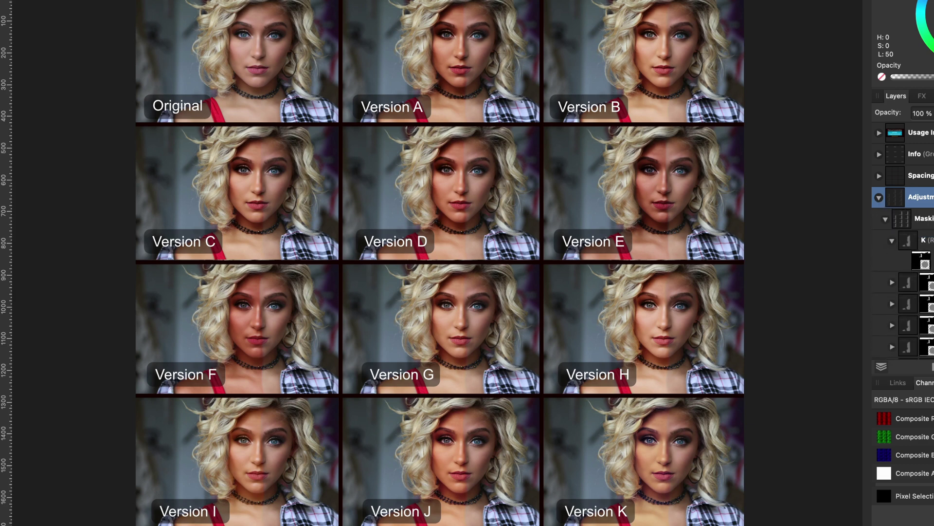
# Disable the mask under rectangle K and examine Versions A to K up close one after another.
pyautogui.keyDown('shift'); pyautogui.click(922, 261); pyautogui.keyUp('shift')
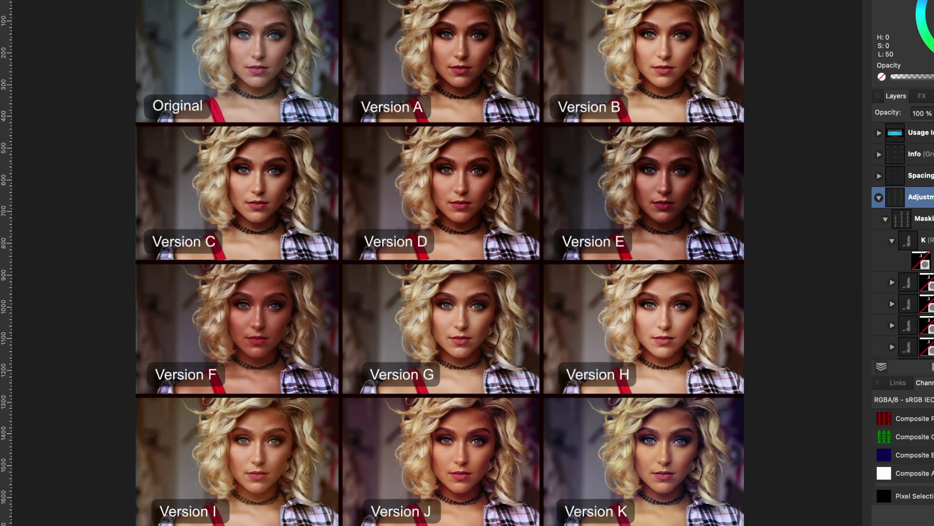
pyautogui.scroll(-5, 903, 238)
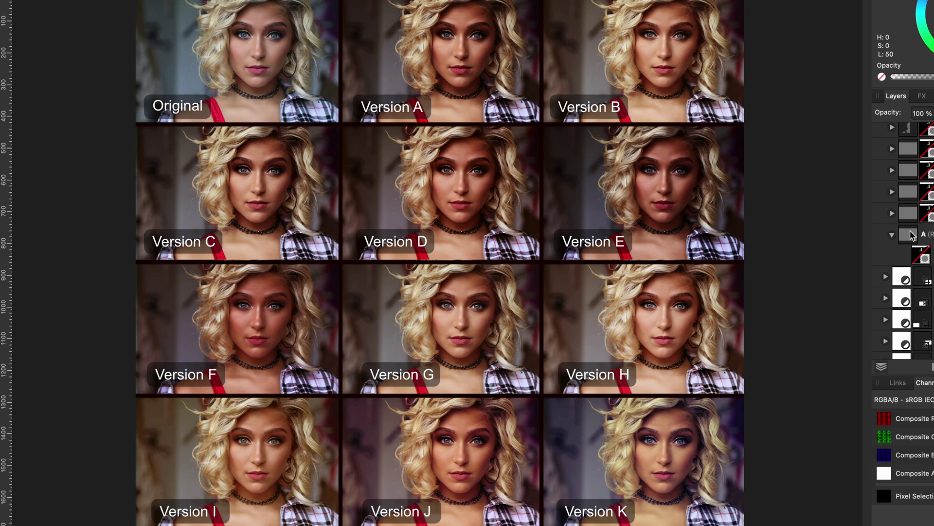
pyautogui.click(910, 235)
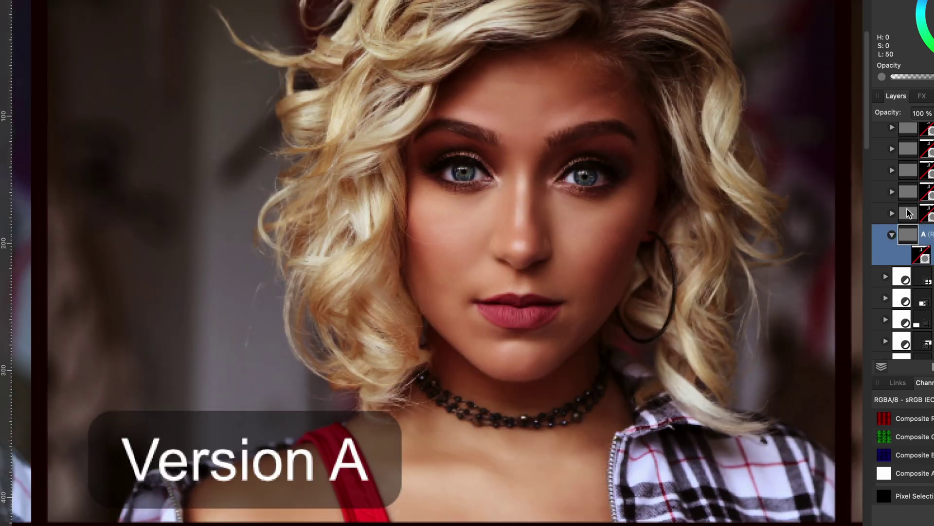
pyautogui.click(908, 191)
pyautogui.click(908, 171)
pyautogui.doubleClick(908, 149)
pyautogui.doubleClick(908, 129)
pyautogui.scroll(5, 907, 131)
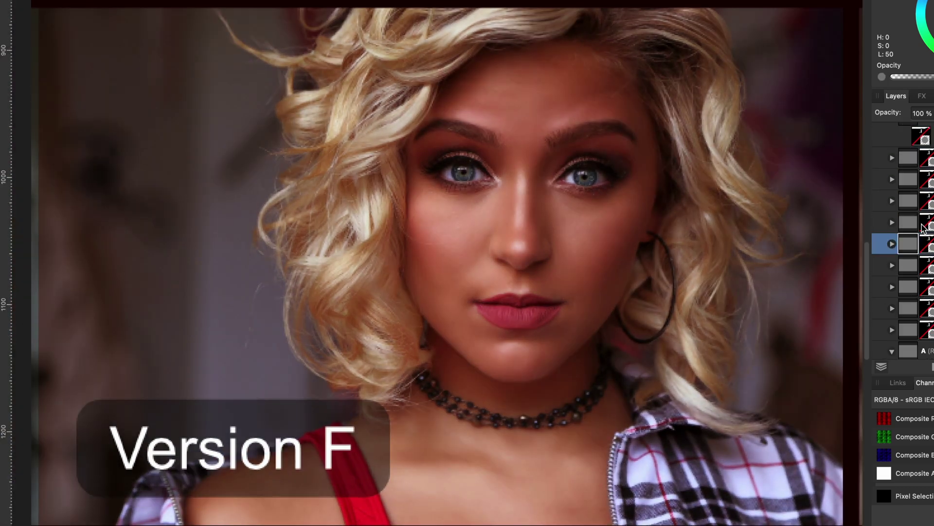
pyautogui.doubleClick(907, 223)
pyautogui.doubleClick(908, 201)
pyautogui.doubleClick(907, 178)
pyautogui.doubleClick(908, 158)
pyautogui.scroll(5, 908, 161)
pyautogui.doubleClick(908, 206)
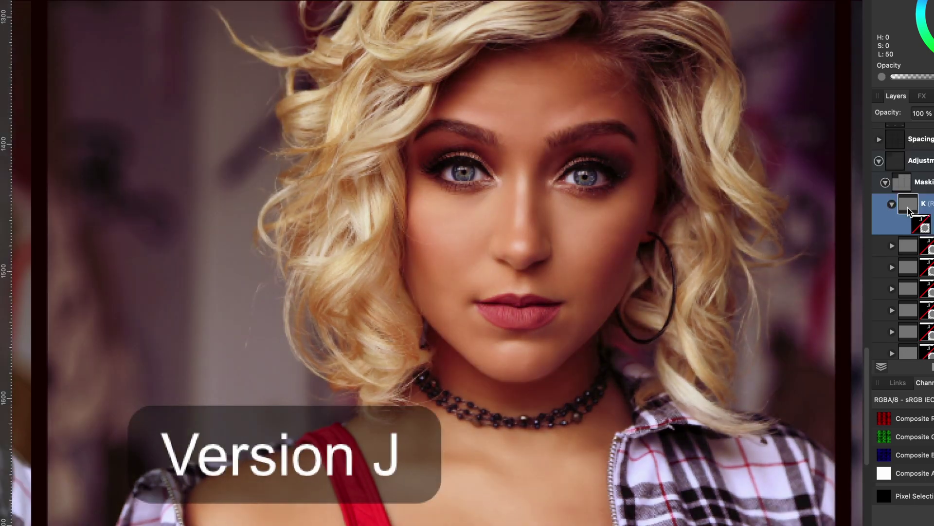
pyautogui.doubleClick(902, 179)
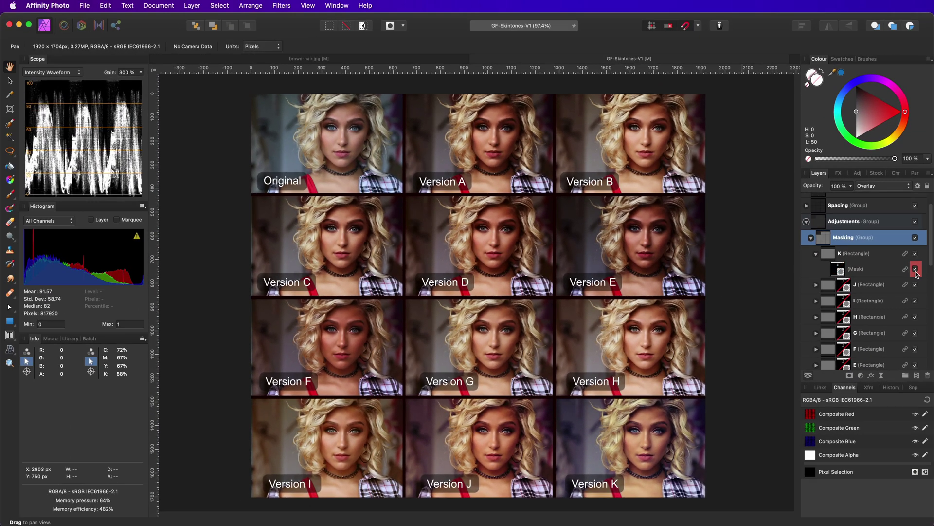
# Re-enable the mask under rectangle K and collapse the Masking and Adjustments groups.
pyautogui.click(915, 270)
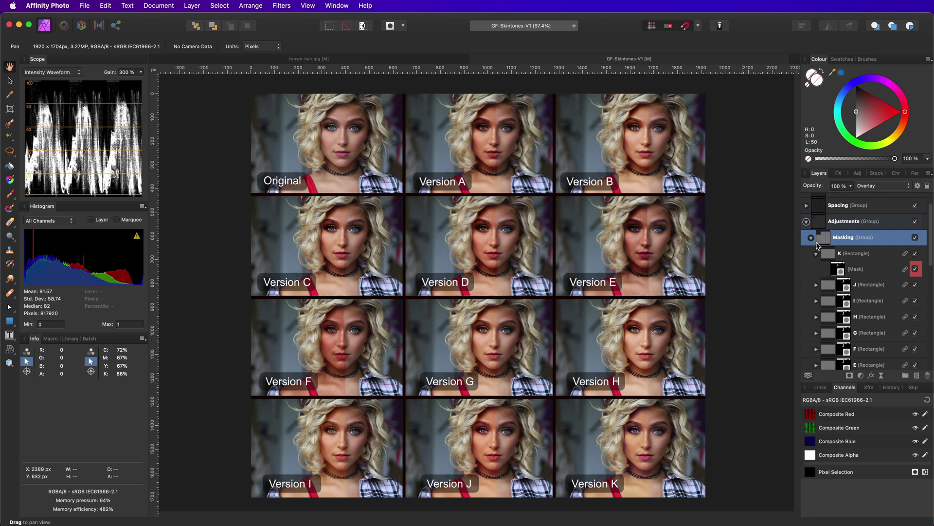
pyautogui.click(811, 238)
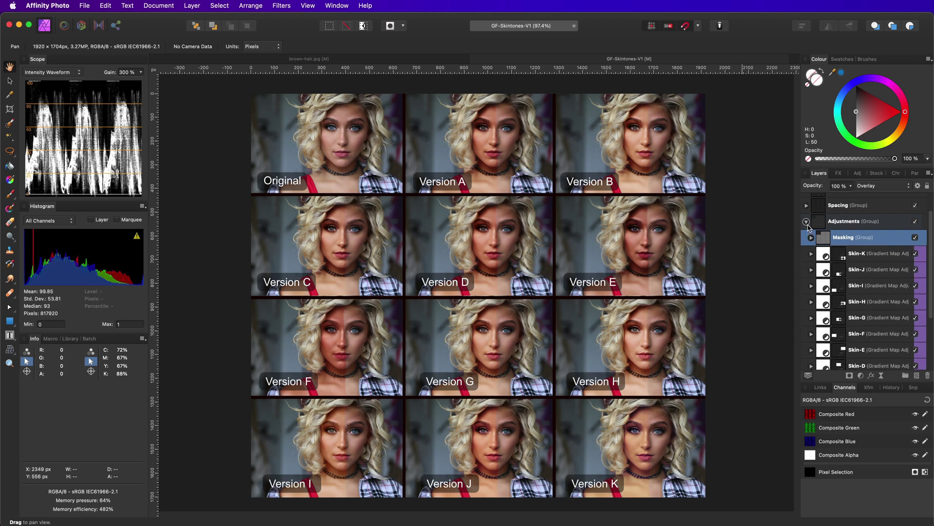
pyautogui.click(807, 223)
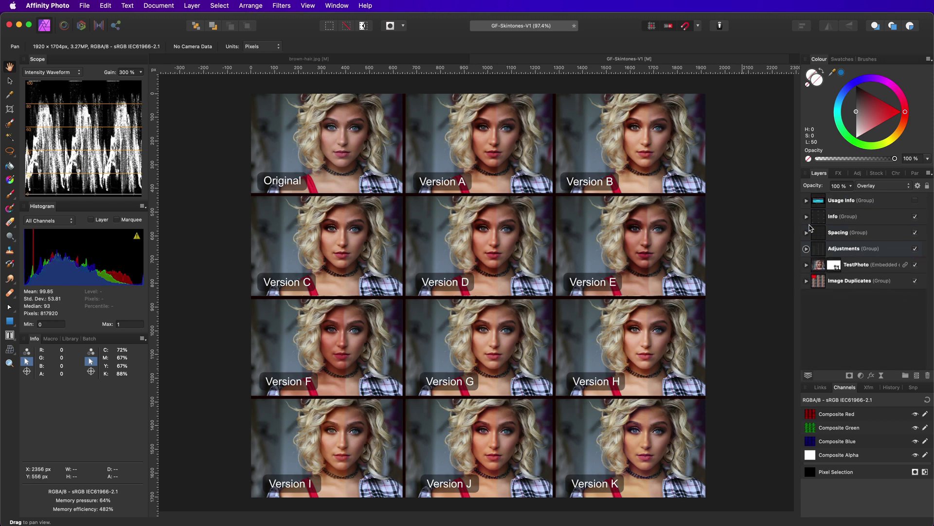
# View the TestPhoto layer in isolation and return to the full composite.
pyautogui.keyDown('alt'); pyautogui.click(822, 268); pyautogui.keyUp('alt')
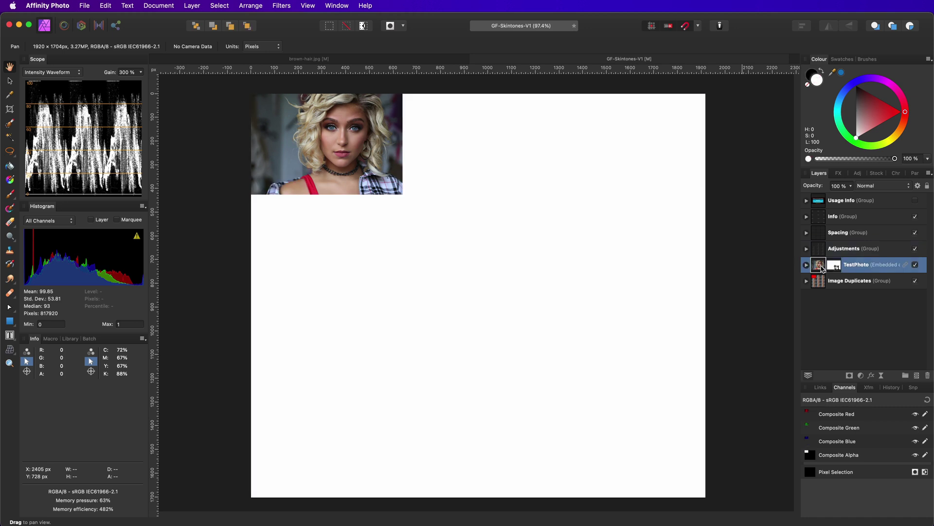
pyautogui.keyDown('alt'); pyautogui.click(822, 268); pyautogui.keyUp('alt')
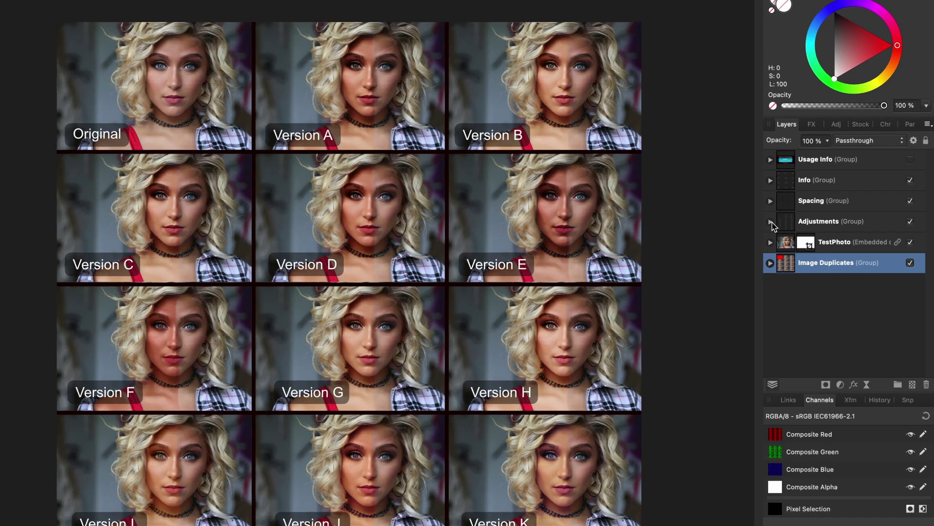
# Expand the Adjustments and Masking groups down to rectangle K and select its mask.
pyautogui.click(808, 248)
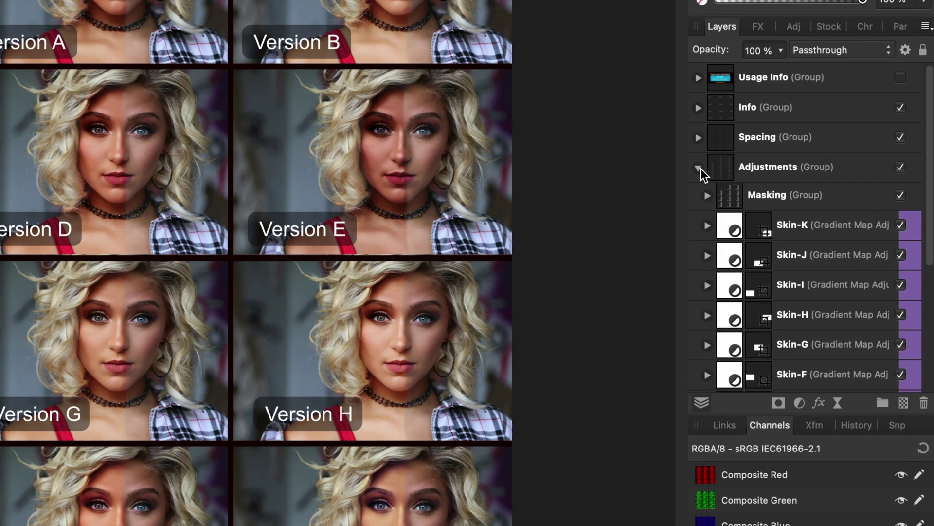
pyautogui.click(707, 197)
pyautogui.scroll(-5, 806, 245)
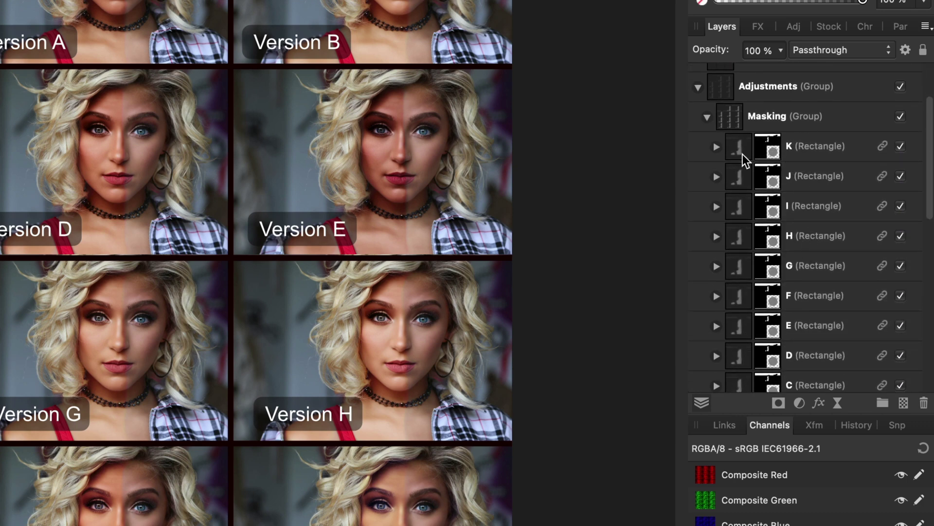
pyautogui.click(718, 148)
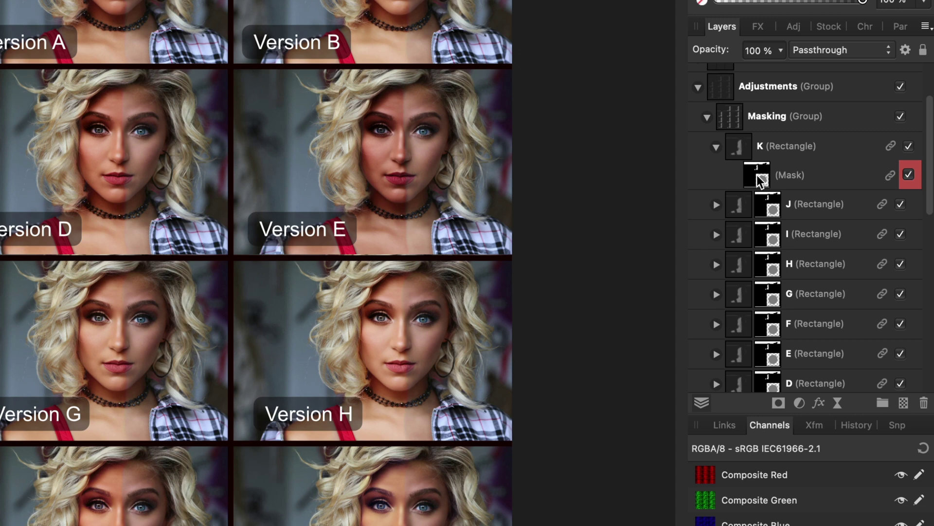
pyautogui.click(757, 174)
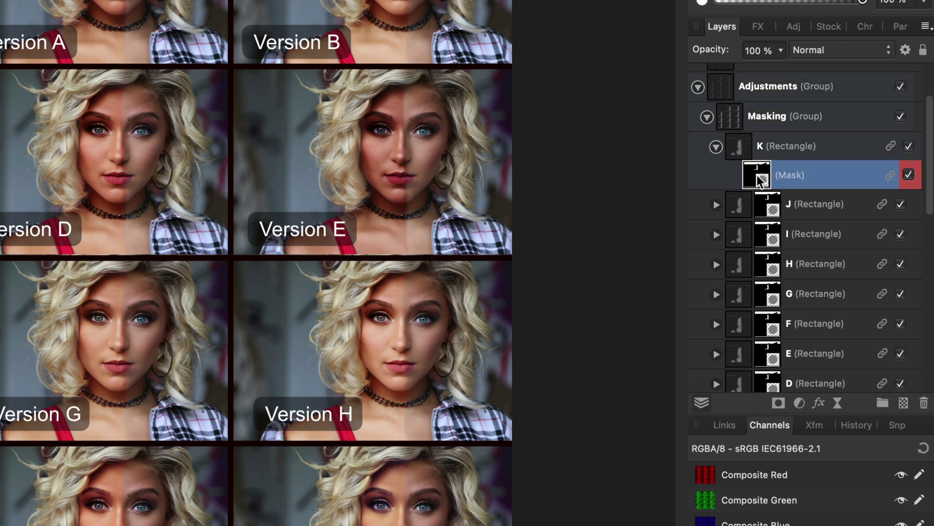
# Compare the versions with rectangle K's mask switched off and back on.
pyautogui.click(908, 175)
pyautogui.click(798, 178)
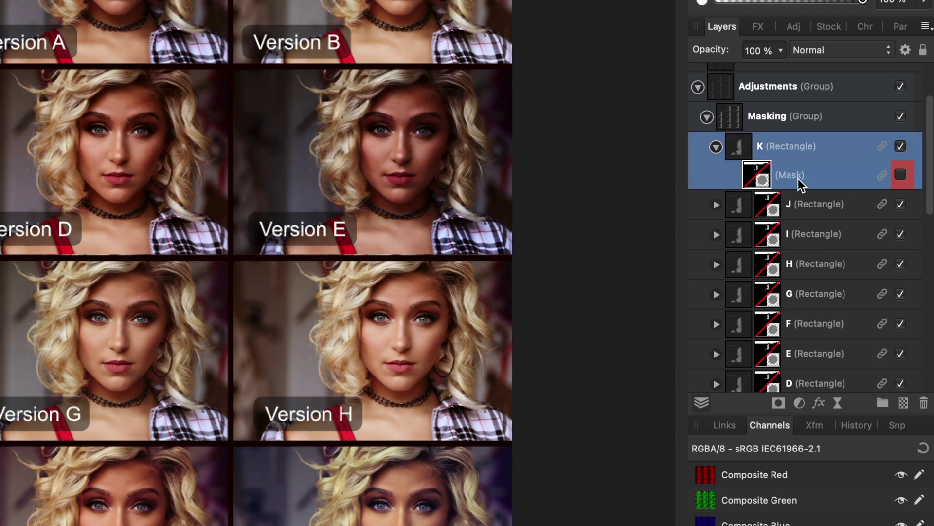
pyautogui.click(899, 176)
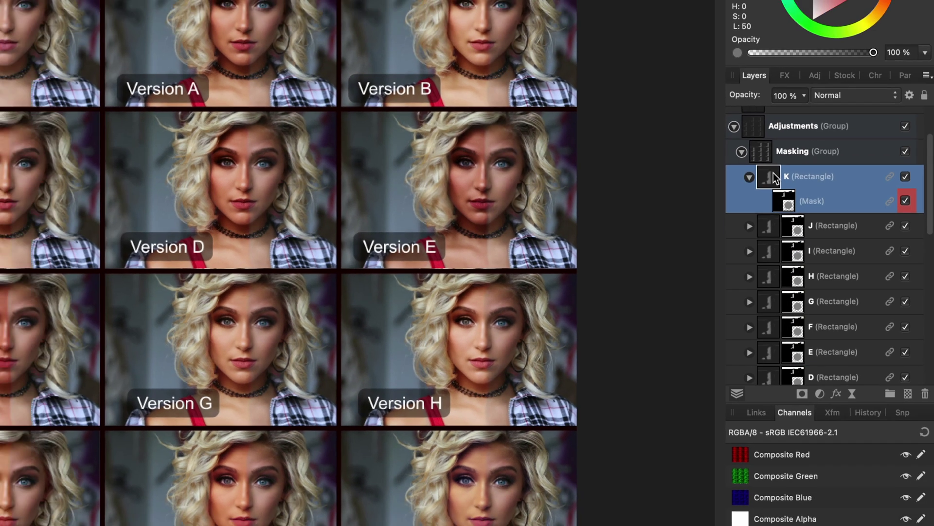
# Paint white with the brush on rectangle K's mask over the uncovered half of the face in Version K.
pyautogui.doubleClick(743, 142)
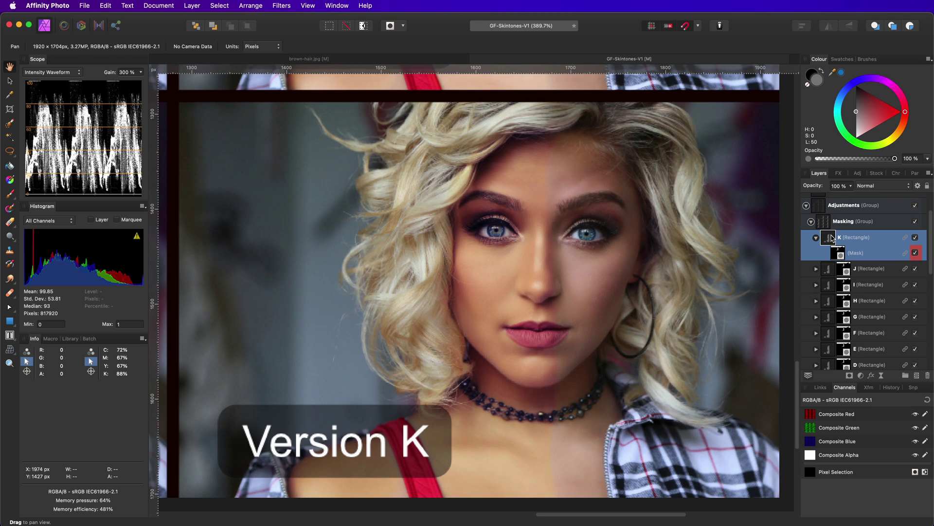
pyautogui.click(843, 256)
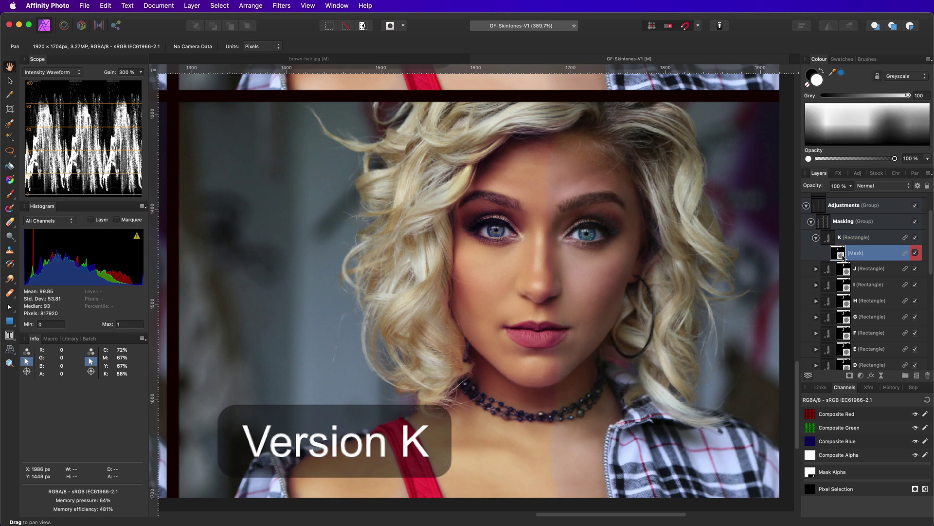
pyautogui.press('b')
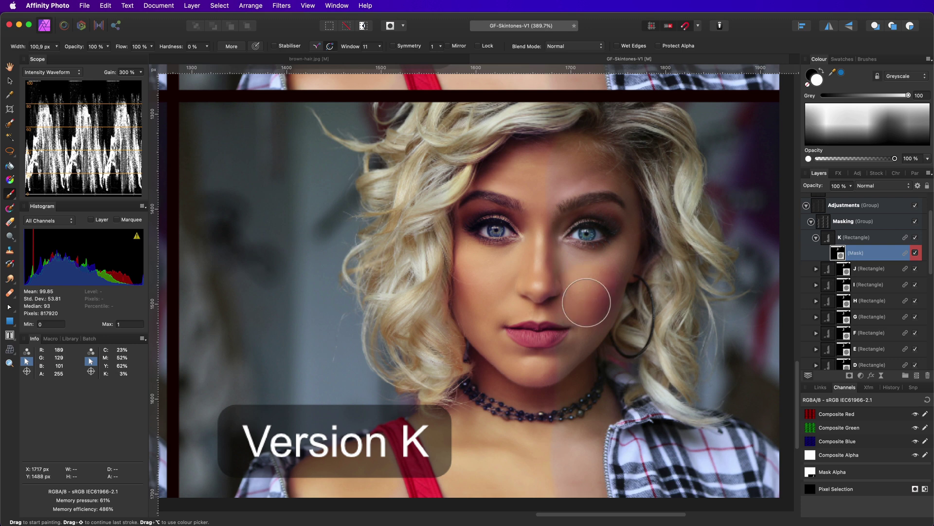
pyautogui.moveTo(585, 237)
pyautogui.mouseDown()
pyautogui.moveTo(574, 176)
pyautogui.moveTo(569, 286)
pyautogui.moveTo(536, 368)
pyautogui.moveTo(511, 332)
pyautogui.moveTo(528, 349)
pyautogui.mouseUp()
# Paint black on rectangle K's mask to trim the tone beyond the skin, and restore white as the painting colour.
pyautogui.press('x')
pyautogui.moveTo(548, 464); pyautogui.dragTo(538, 466)
pyautogui.scroll(-6, 534, 396)
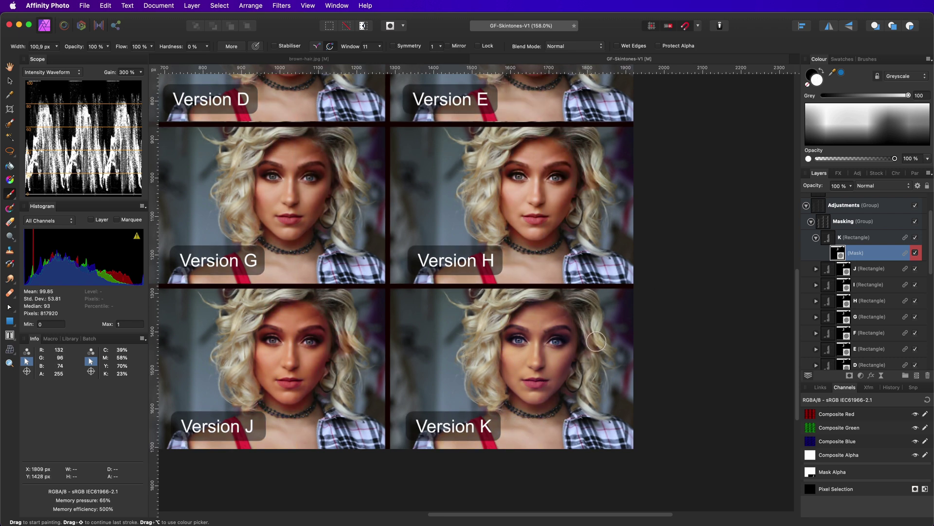
pyautogui.press('super+0')
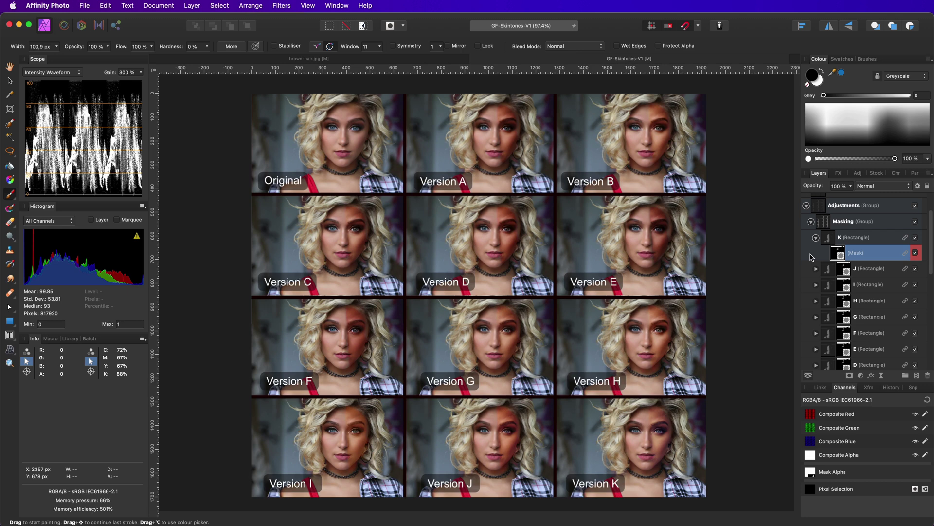
pyautogui.press('x')
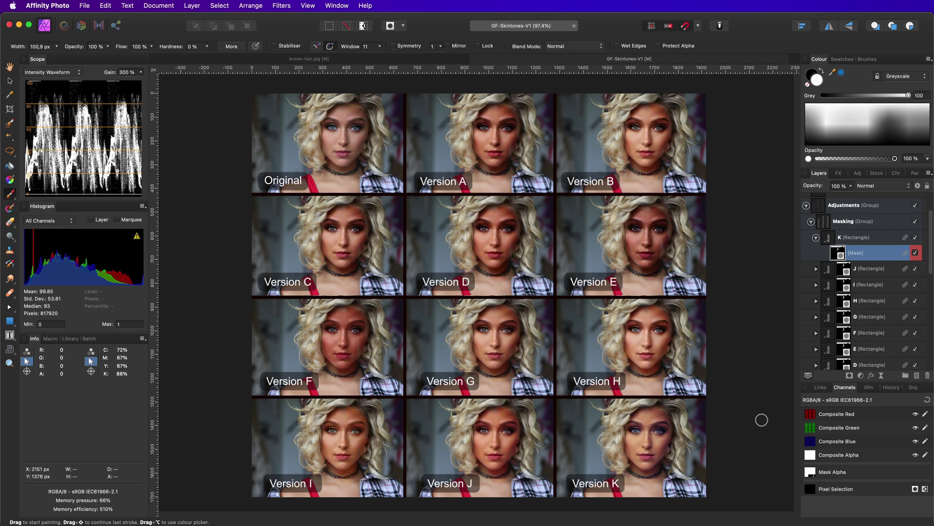
# Disable rectangle K's mask and open the embedded TestPhoto document for editing.
pyautogui.click(915, 254)
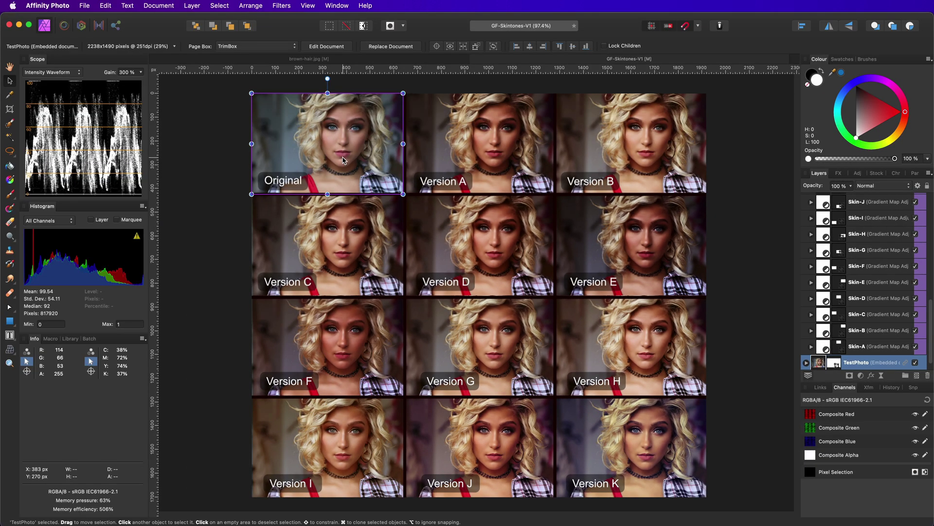
pyautogui.doubleClick(344, 160)
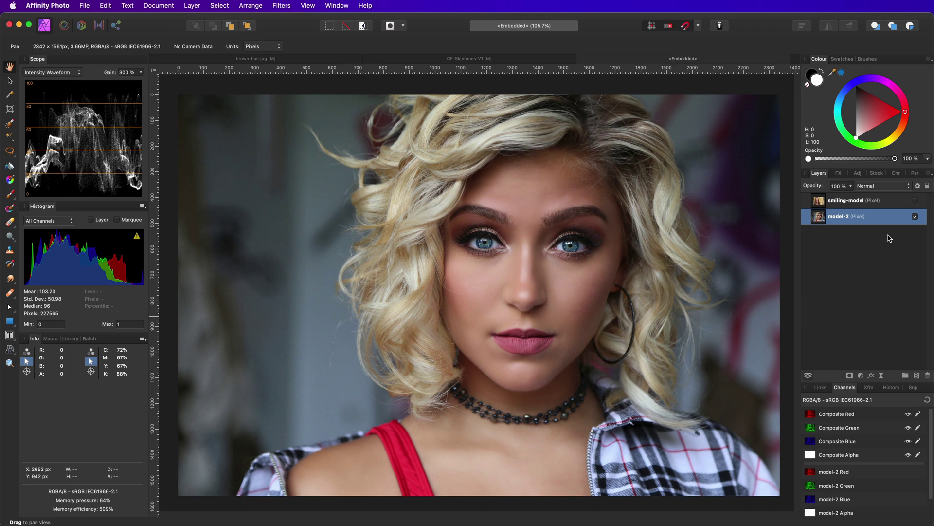
# Make the smiling-model layer visible in the embedded document and close it to update every version.
pyautogui.click(860, 204)
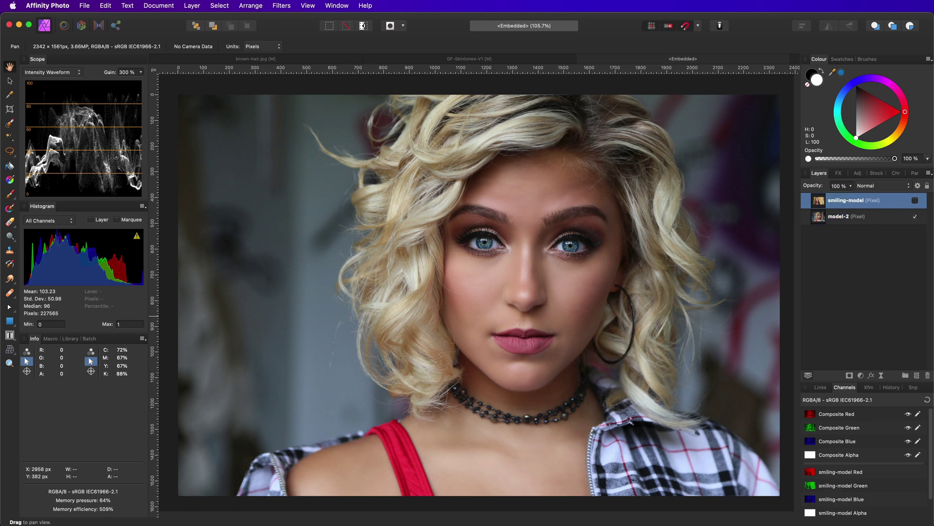
pyautogui.click(916, 201)
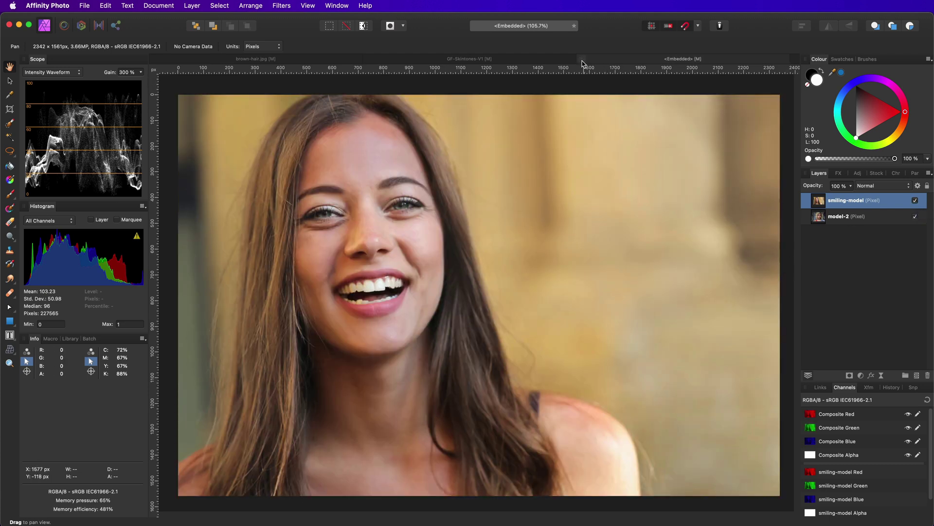
pyautogui.click(582, 58)
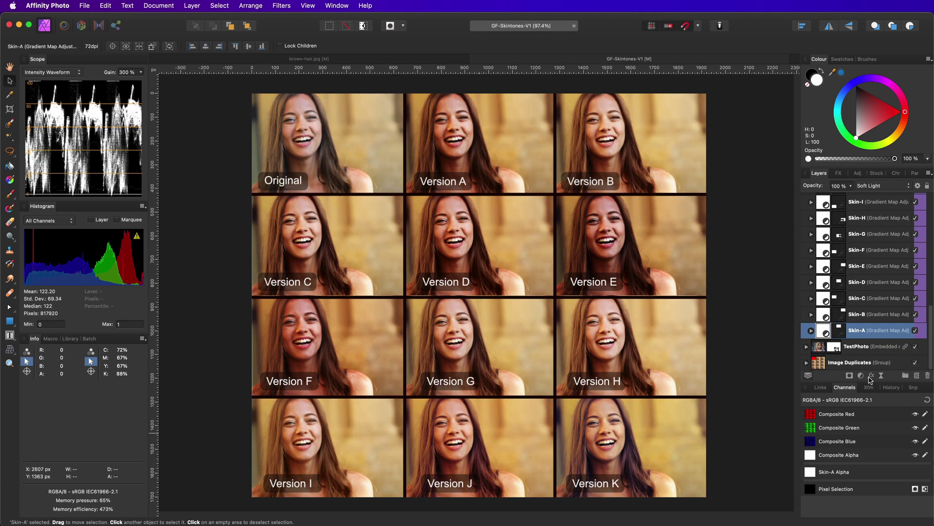
# Expand rectangle A, enable its Mask to face mask and activate the paint brush on Version A.
pyautogui.scroll(5, 869, 311)
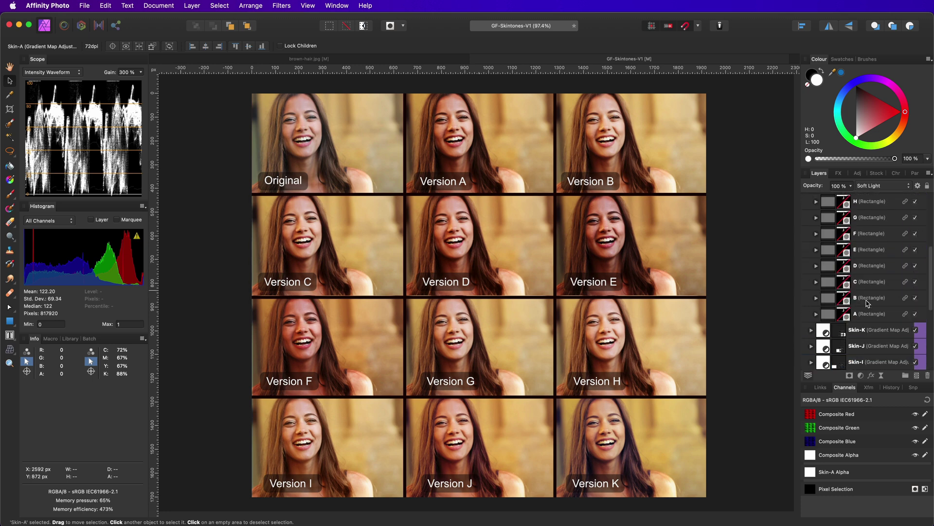
pyautogui.doubleClick(826, 317)
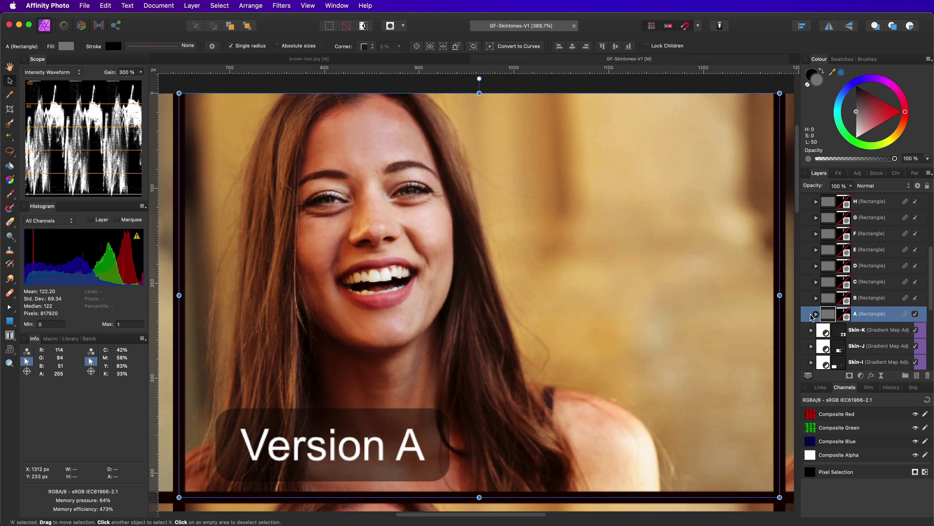
pyautogui.click(814, 315)
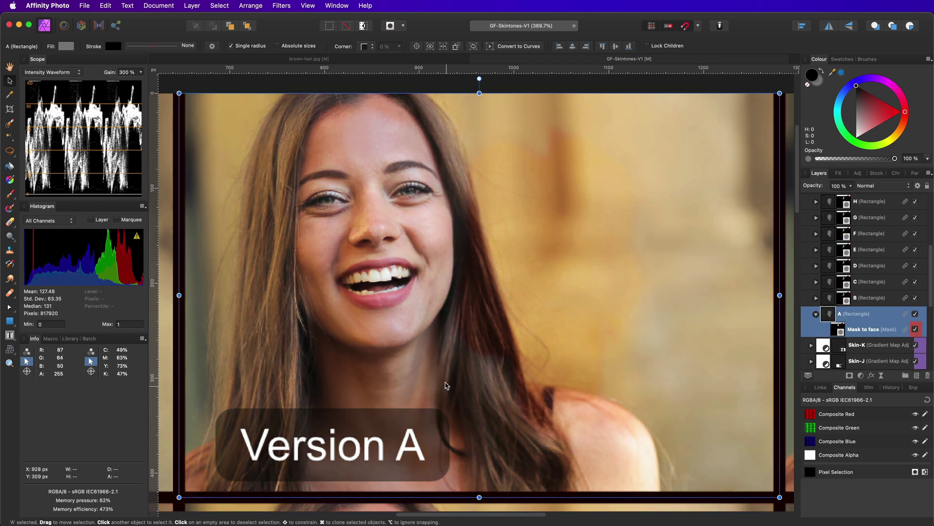
pyautogui.press('b')
pyautogui.click(406, 262)
pyautogui.press('super+z')
pyautogui.press('super+z')
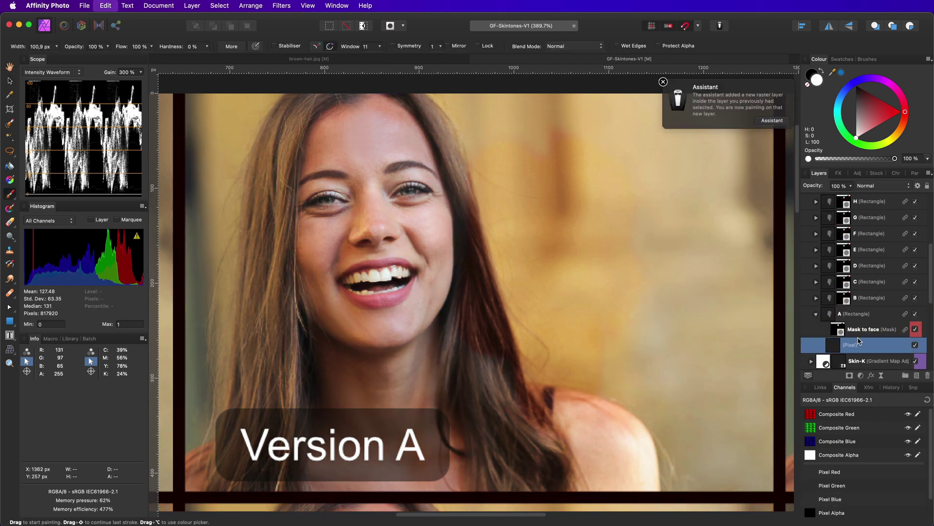
# Paint the Mask to face mask white over the face in Version A and trim the spill outside it with black.
pyautogui.click(839, 330)
pyautogui.moveTo(392, 303)
pyautogui.mouseDown()
pyautogui.moveTo(408, 317)
pyautogui.moveTo(389, 325)
pyautogui.moveTo(412, 336)
pyautogui.mouseUp()
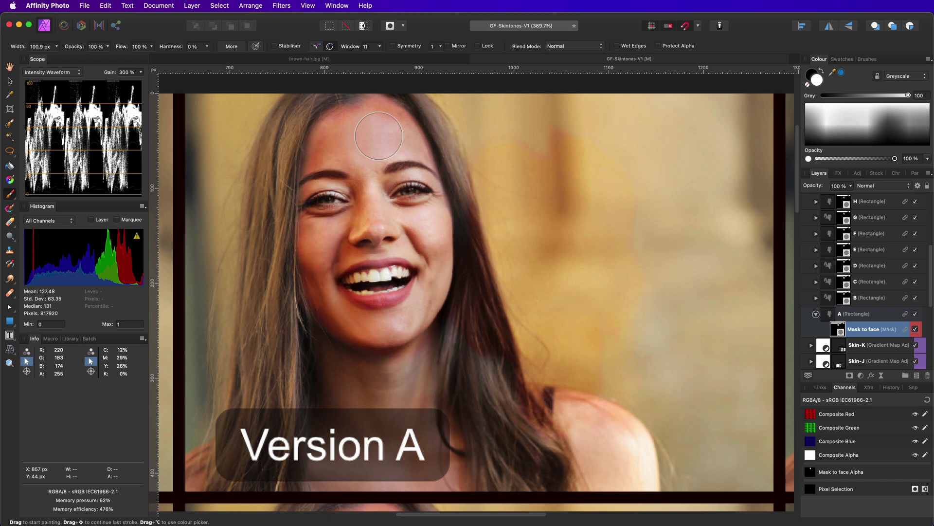
pyautogui.press('super+0')
pyautogui.press('x')
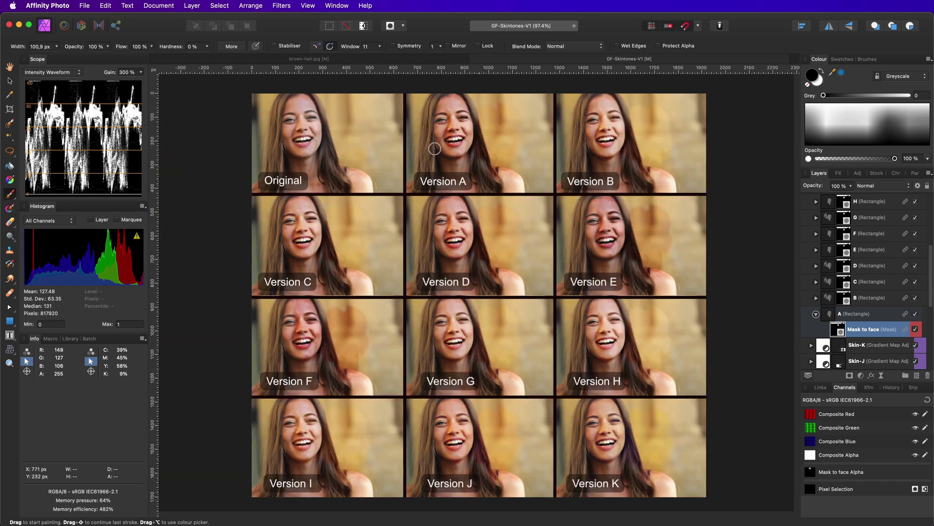
pyautogui.press('x')
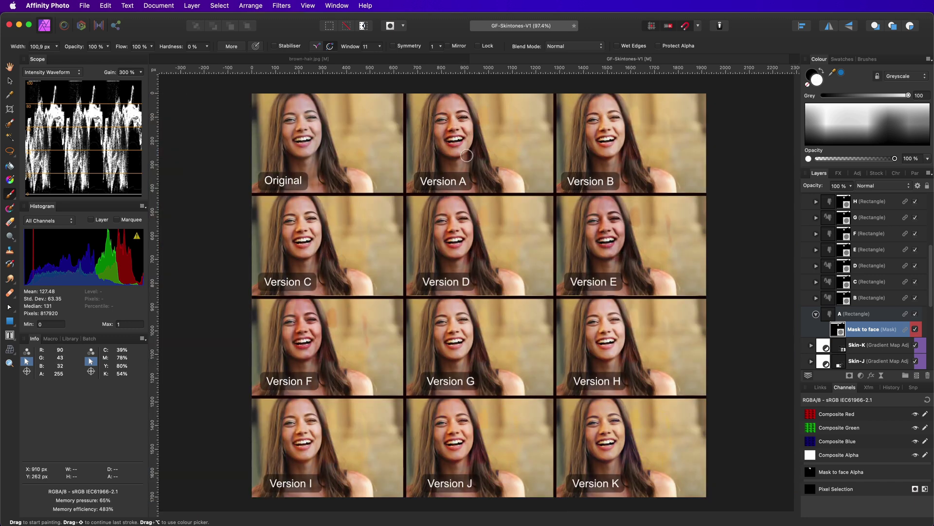
# Disable rectangle A's Mask to face mask, switch to the Move tool and collapse the Masking group.
pyautogui.click(916, 330)
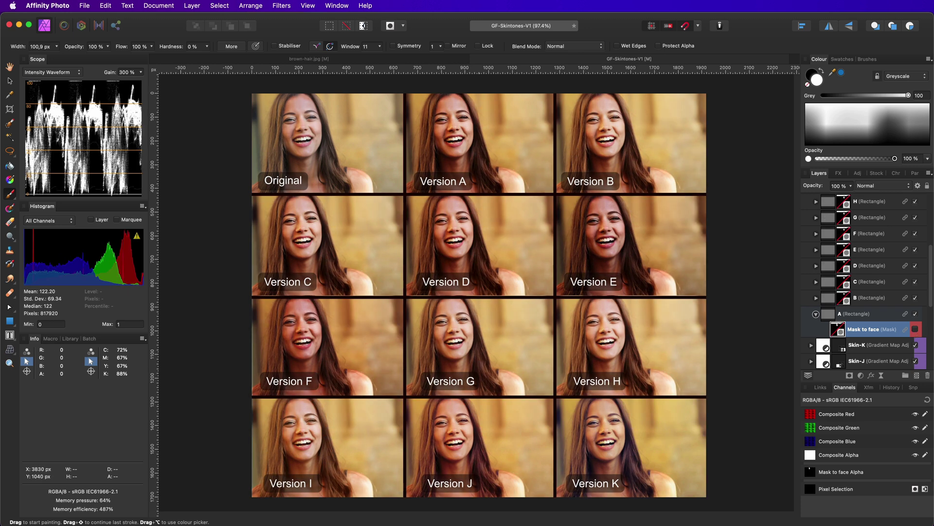
pyautogui.press('v')
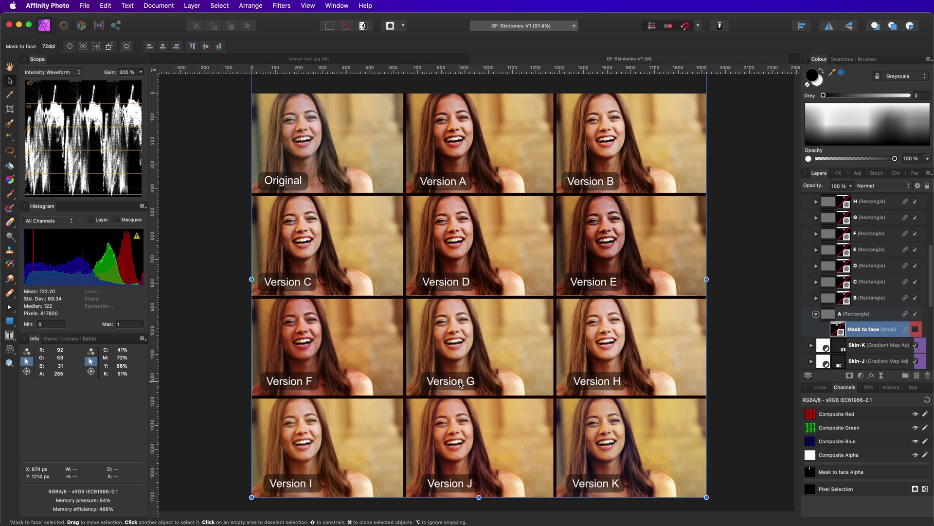
pyautogui.click(514, 330)
pyautogui.doubleClick(503, 345)
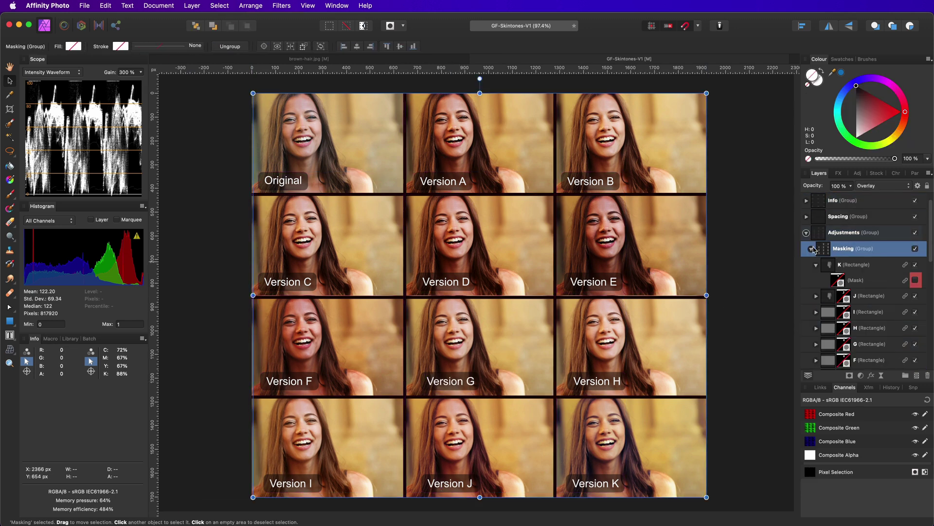
pyautogui.click(811, 249)
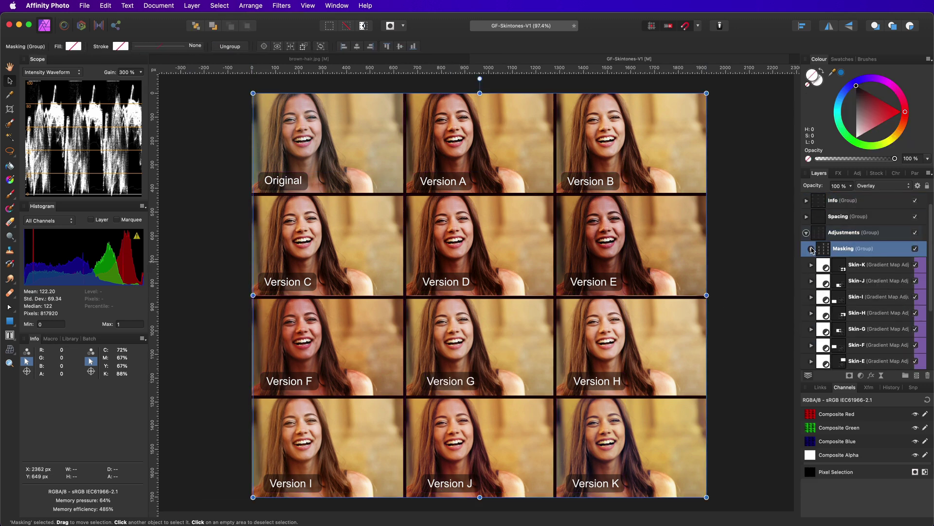
# Save the Skin-G gradient map's settings as an adjustment preset named Magnifique.
pyautogui.click(856, 334)
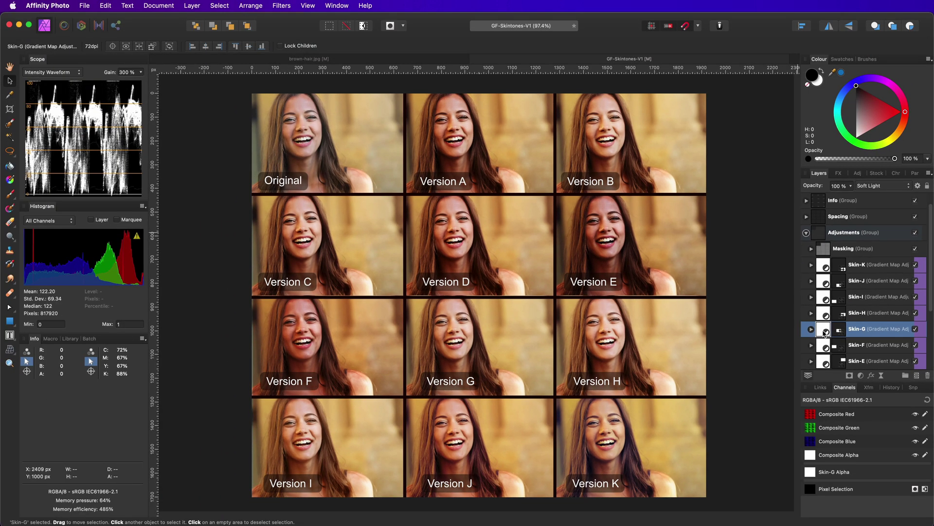
pyautogui.doubleClick(825, 333)
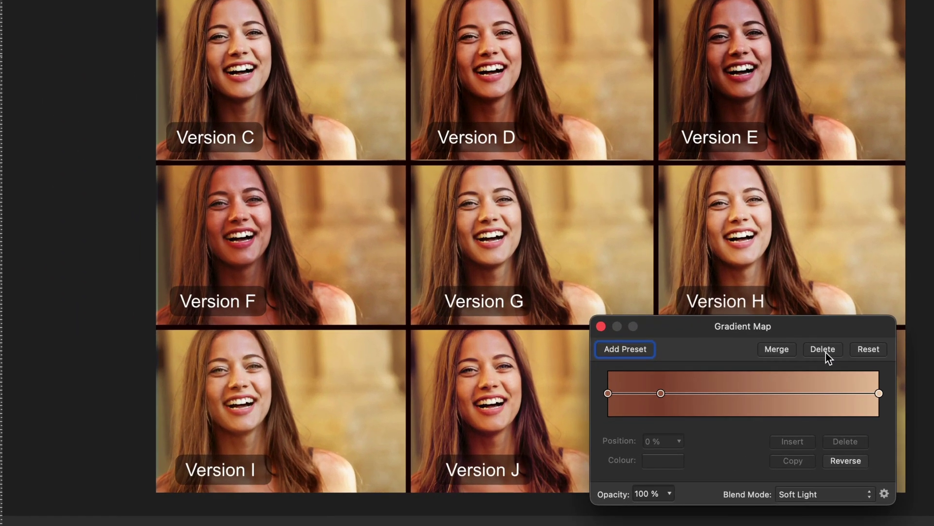
pyautogui.click(645, 351)
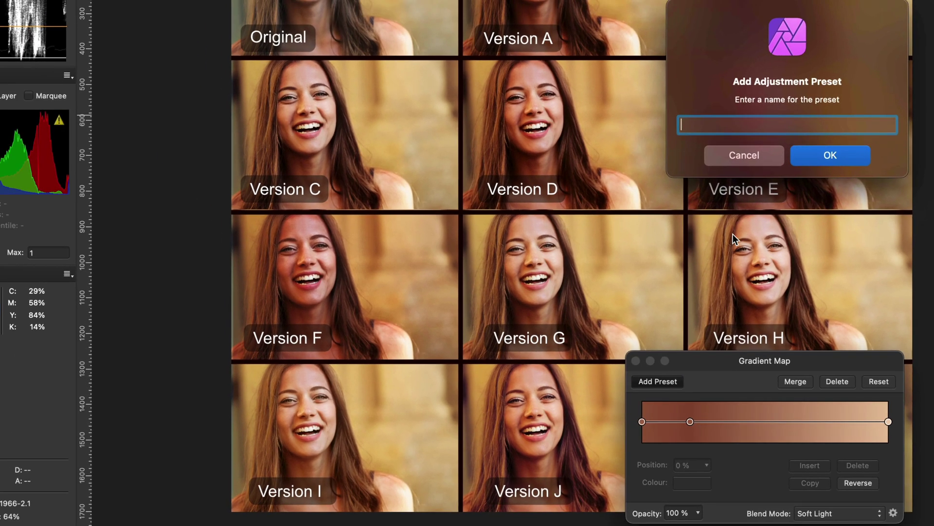
pyautogui.write('Magnifique')
pyautogui.click(835, 160)
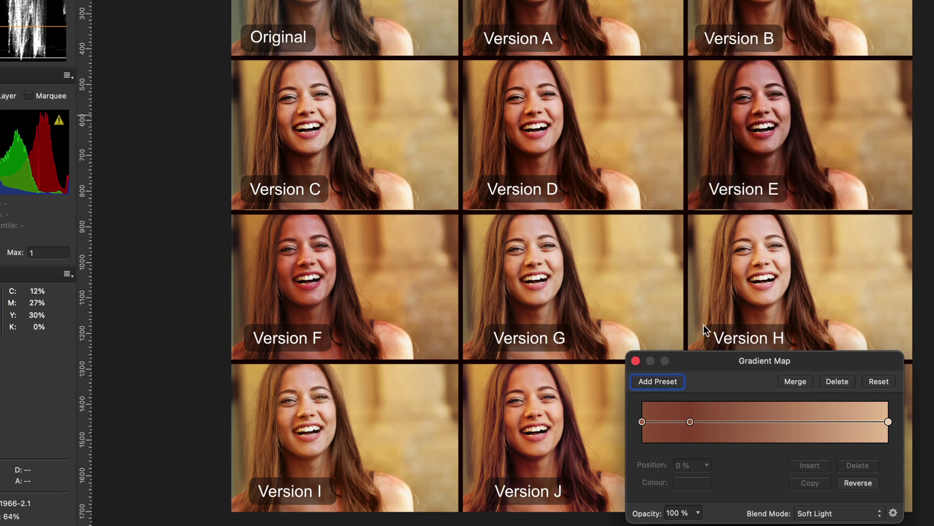
pyautogui.click(636, 360)
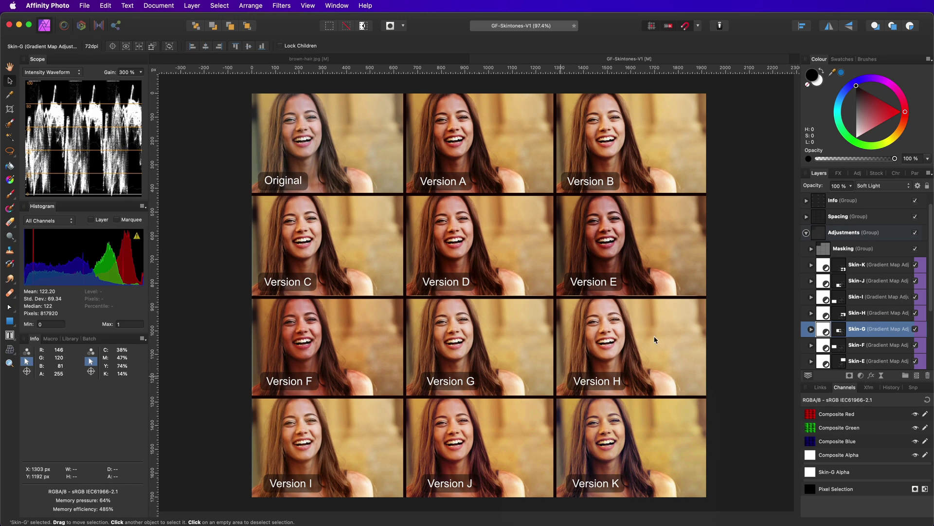
# Apply the Magnifique Gradient Map preset to the portrait in the brown-hair.jpg document.
pyautogui.click(363, 61)
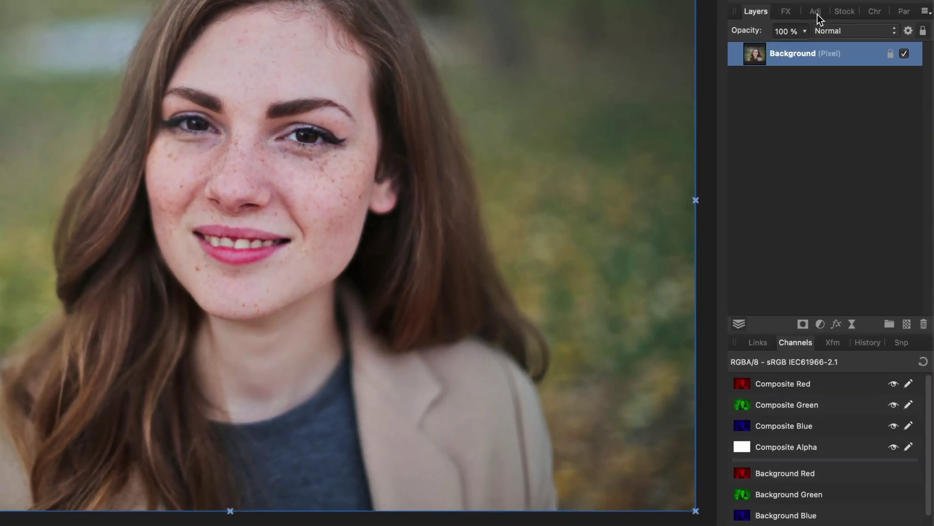
pyautogui.click(857, 172)
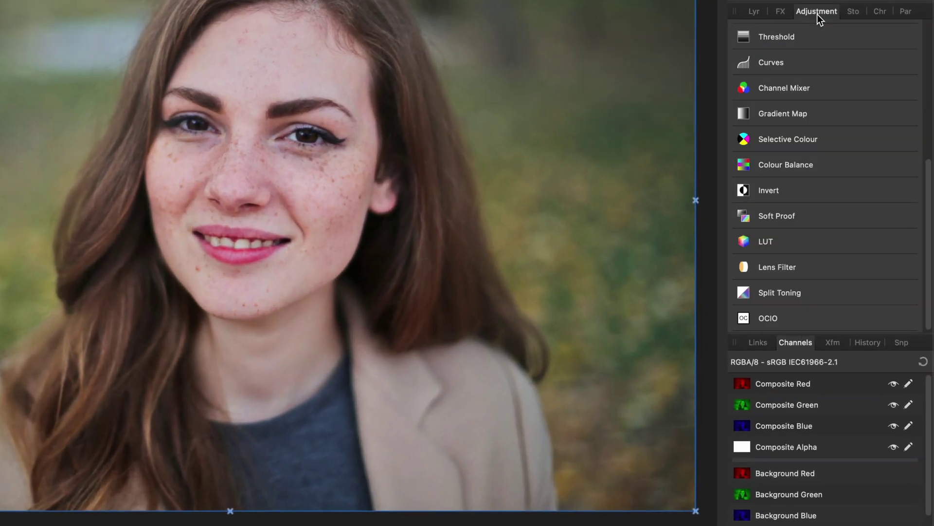
pyautogui.click(789, 119)
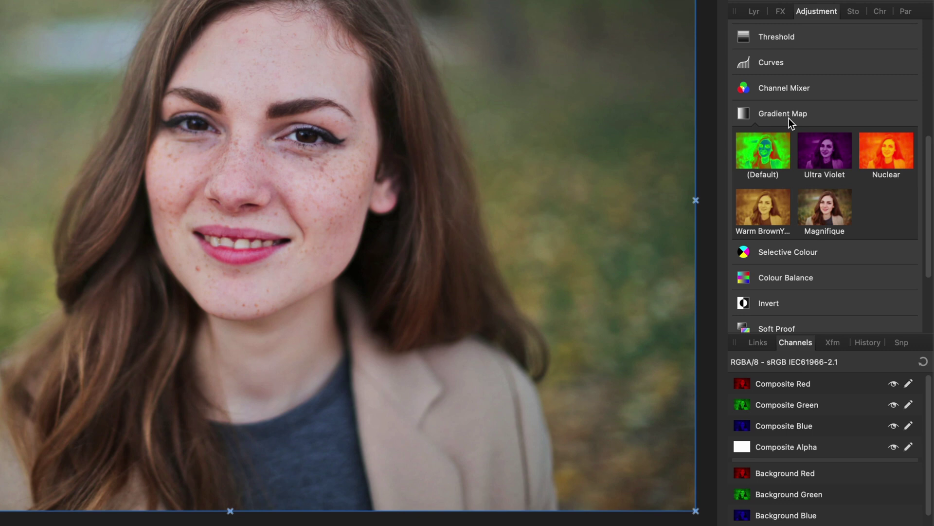
pyautogui.click(833, 216)
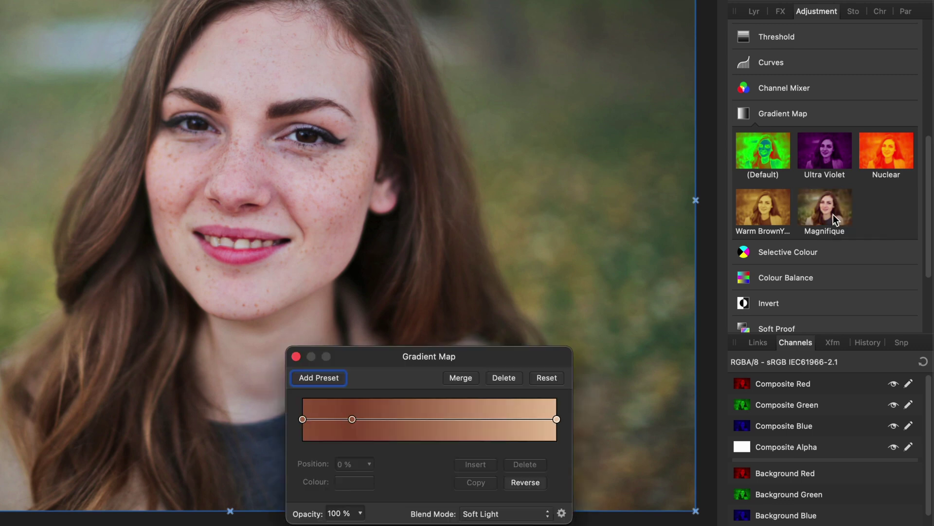
pyautogui.click(296, 357)
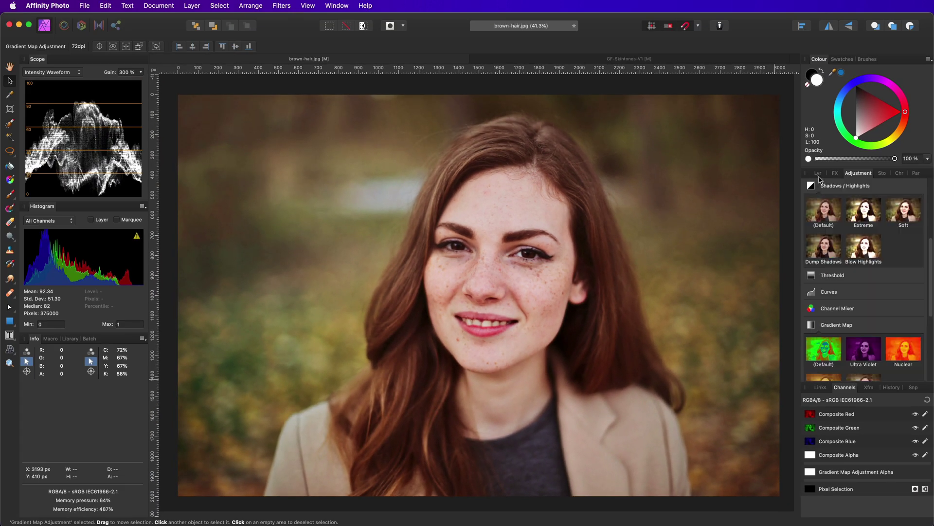
# Add a black mask to the Gradient Map adjustment and paint it white over the woman's face.
pyautogui.click(820, 174)
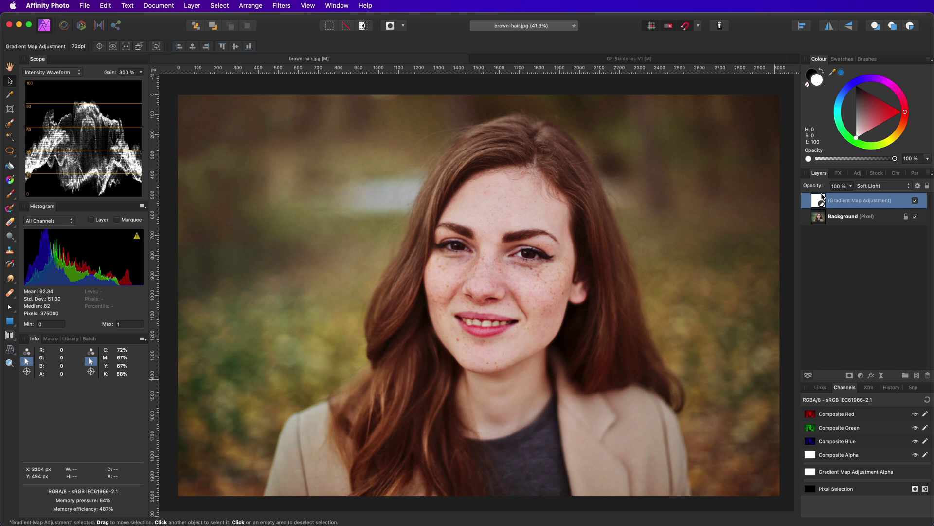
pyautogui.keyDown('alt'); pyautogui.click(850, 376); pyautogui.keyUp('alt')
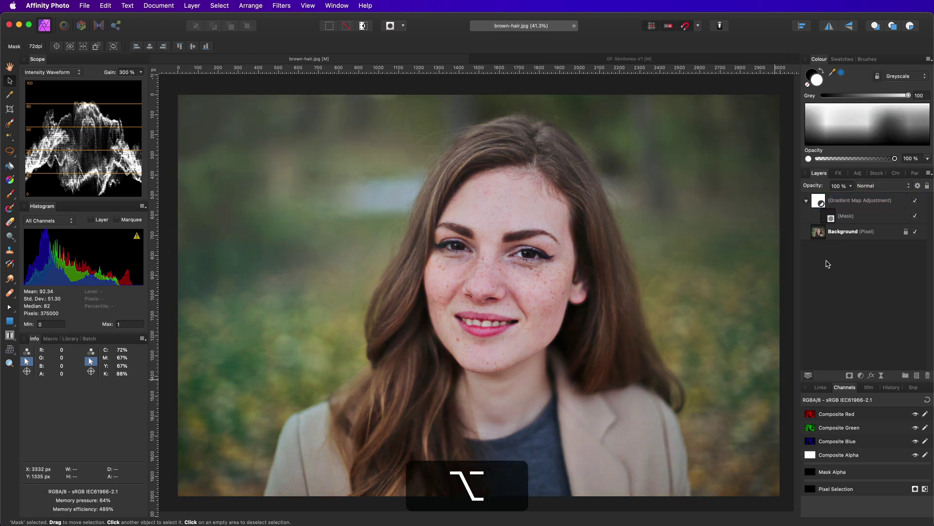
pyautogui.click(832, 218)
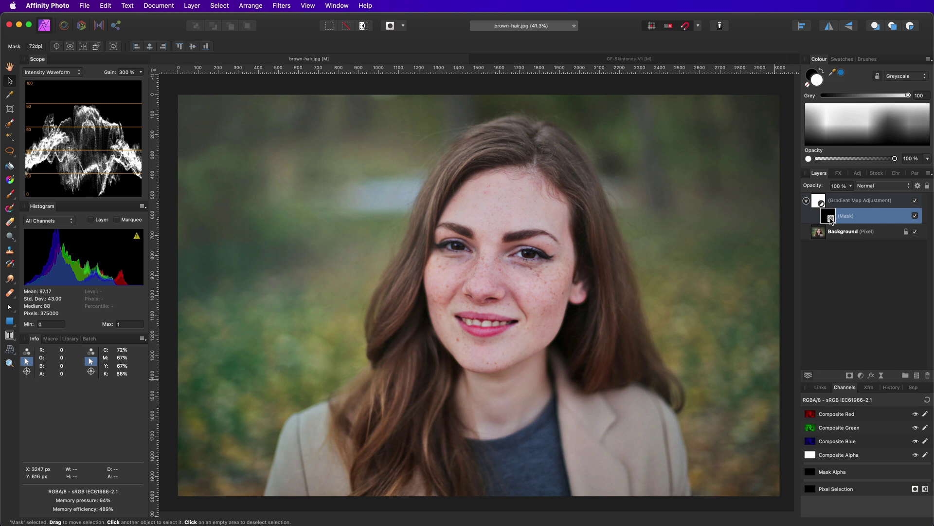
pyautogui.press('b')
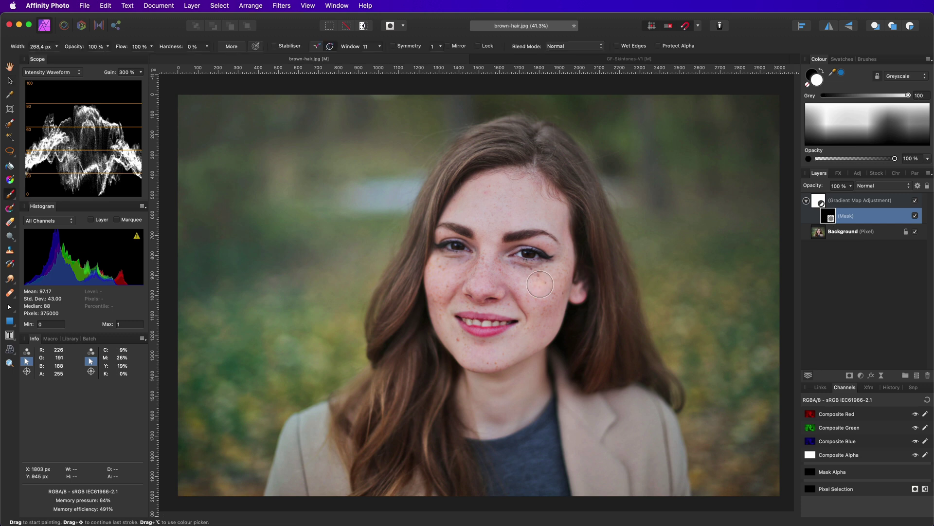
pyautogui.press(']')
pyautogui.press(']')
pyautogui.moveTo(517, 191)
pyautogui.mouseDown()
pyautogui.moveTo(543, 203)
pyautogui.moveTo(533, 312)
pyautogui.moveTo(448, 319)
pyautogui.moveTo(541, 304)
pyautogui.moveTo(495, 280)
pyautogui.moveTo(487, 307)
pyautogui.mouseUp()
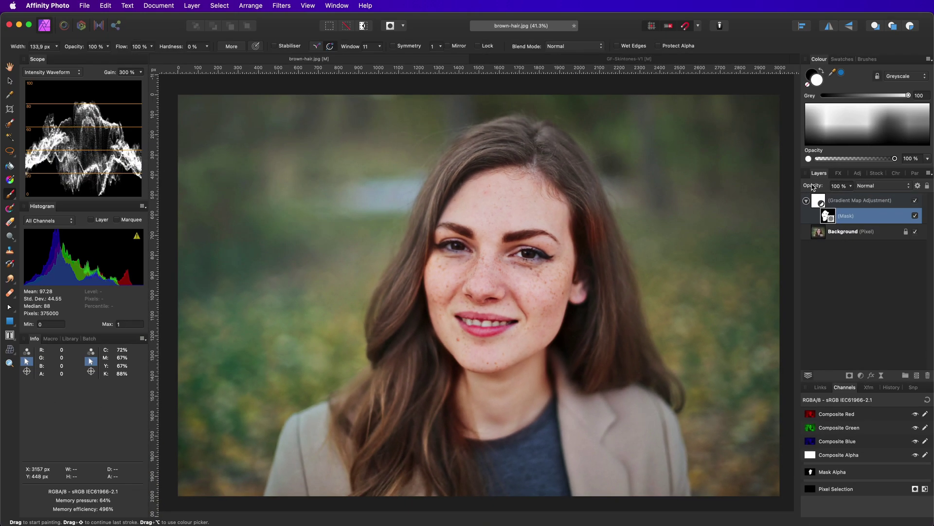
# Try the Gradient Map's mask at 45 % opacity and return it to 100 %.
pyautogui.moveTo(812, 185); pyautogui.dragTo(790, 187)
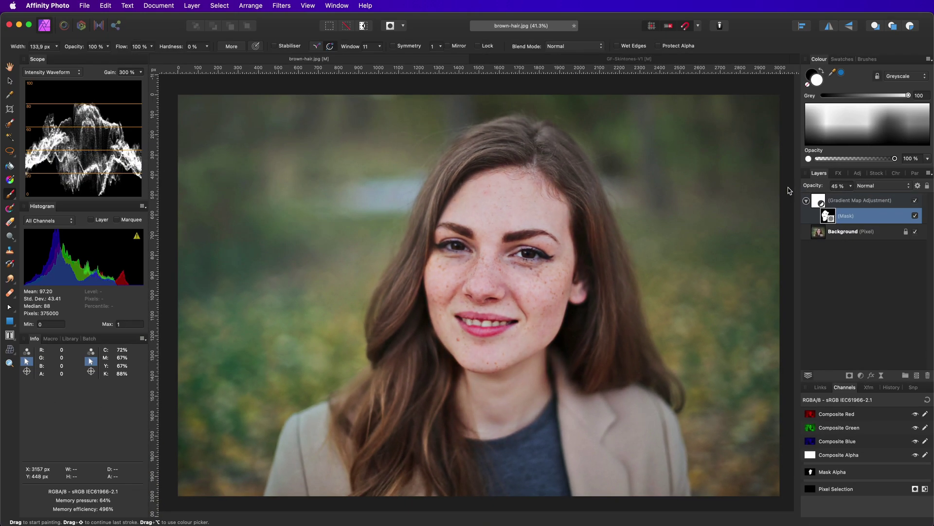
pyautogui.moveTo(793, 190); pyautogui.dragTo(869, 183)
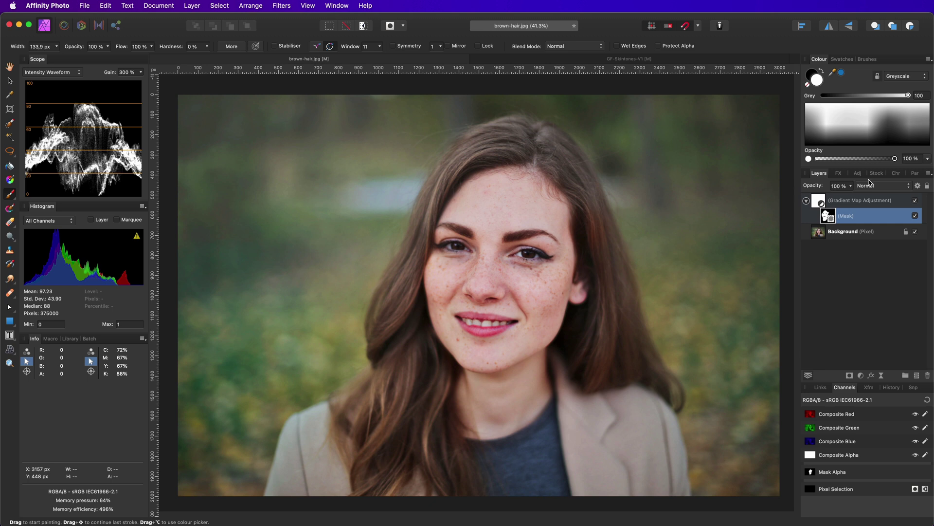
# Set the Gradient Map adjustment's Underlying Composition Ranges to rise from 0 % output in the darkest tones to 100 % in the lightest.
pyautogui.click(918, 186)
pyautogui.click(853, 201)
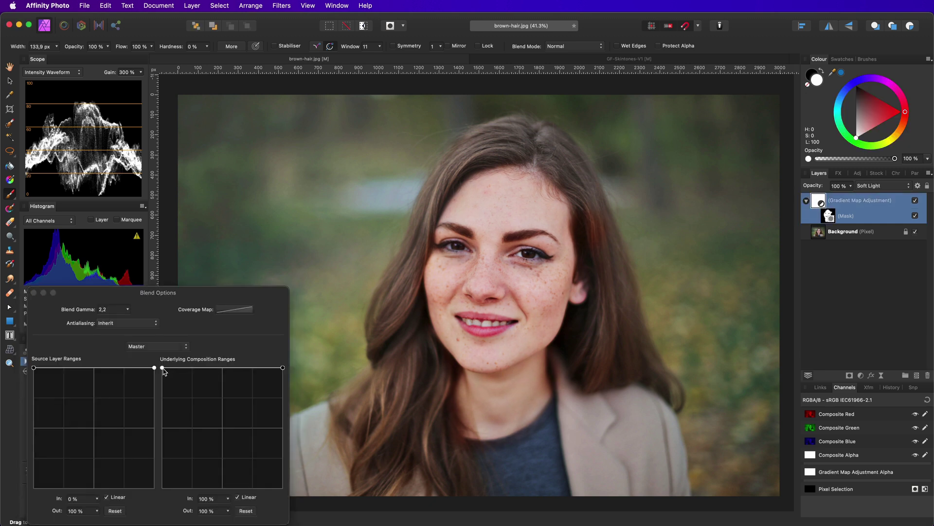
pyautogui.moveTo(163, 368); pyautogui.dragTo(162, 488)
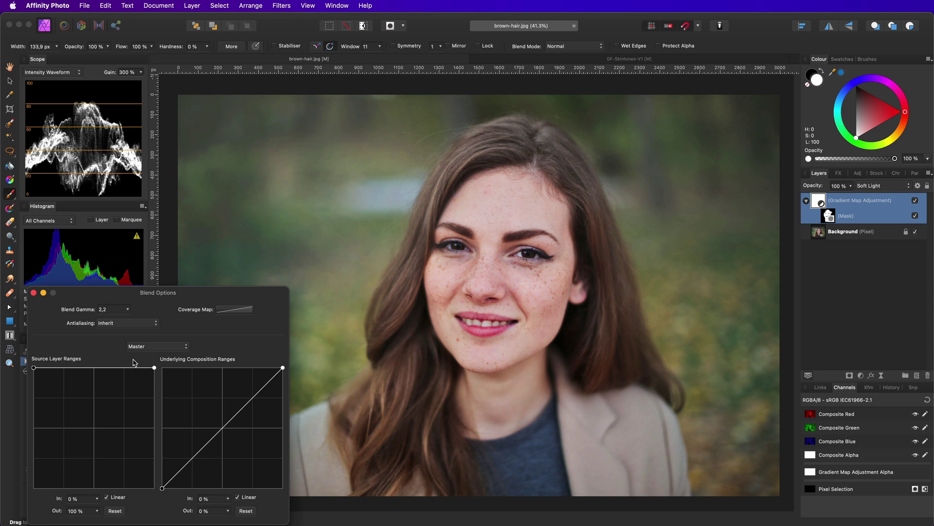
pyautogui.press('super+z')
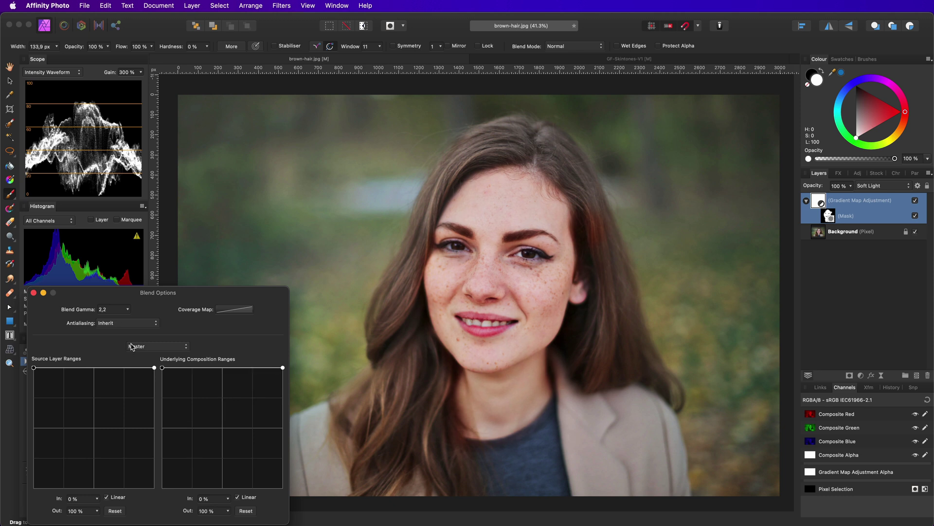
pyautogui.moveTo(130, 359); pyautogui.dragTo(127, 525)
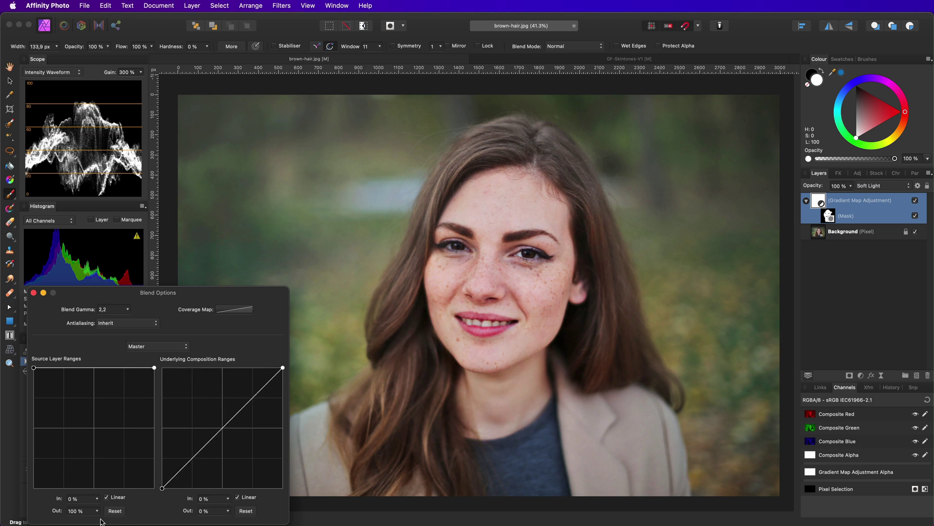
pyautogui.click(33, 292)
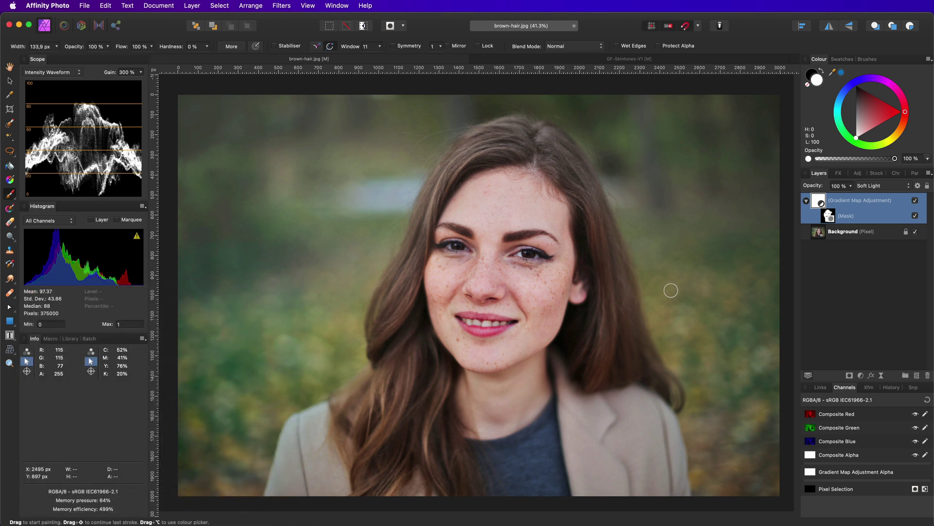
pyautogui.click(831, 212)
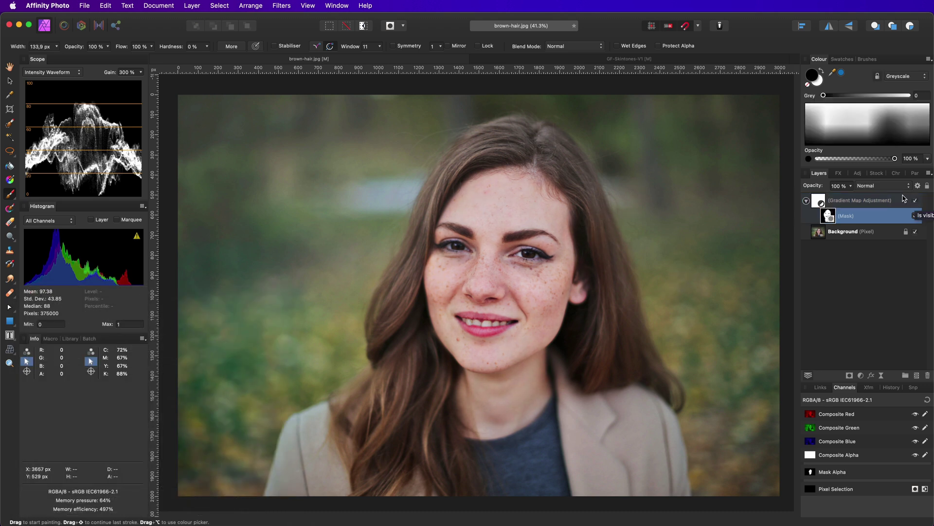
# Copy the Skin-E gradient map from the skin-tones template and paste it above the Background in brown-hair.jpg.
pyautogui.click(612, 59)
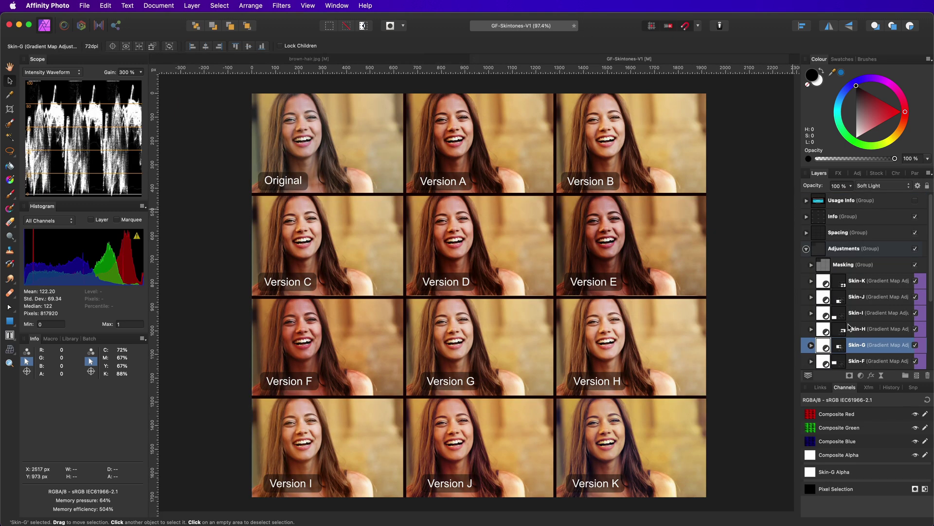
pyautogui.scroll(-2, 820, 318)
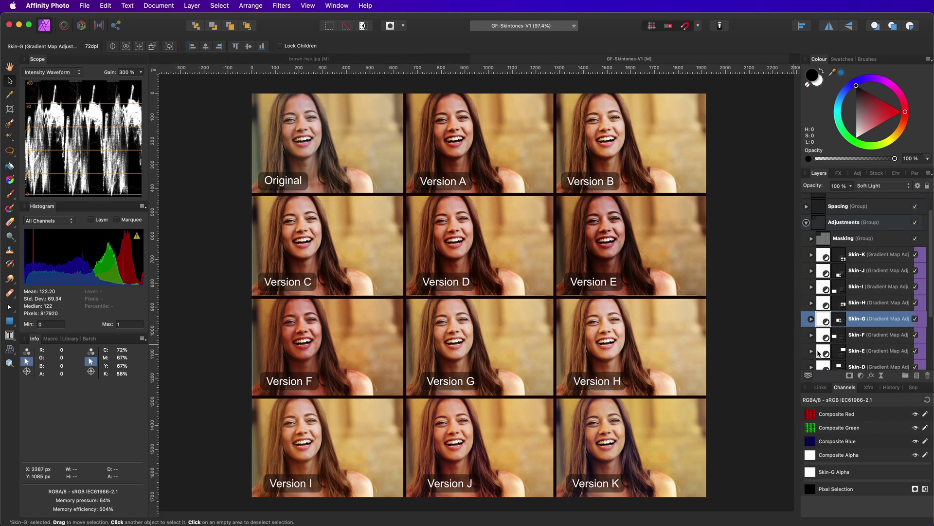
pyautogui.rightClick(821, 351)
pyautogui.click(835, 367)
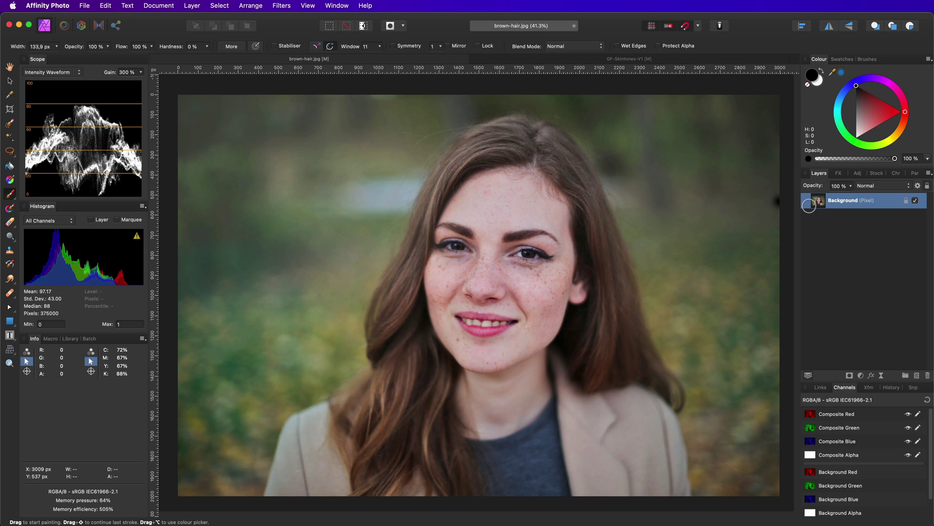
pyautogui.rightClick(820, 201)
pyautogui.click(835, 226)
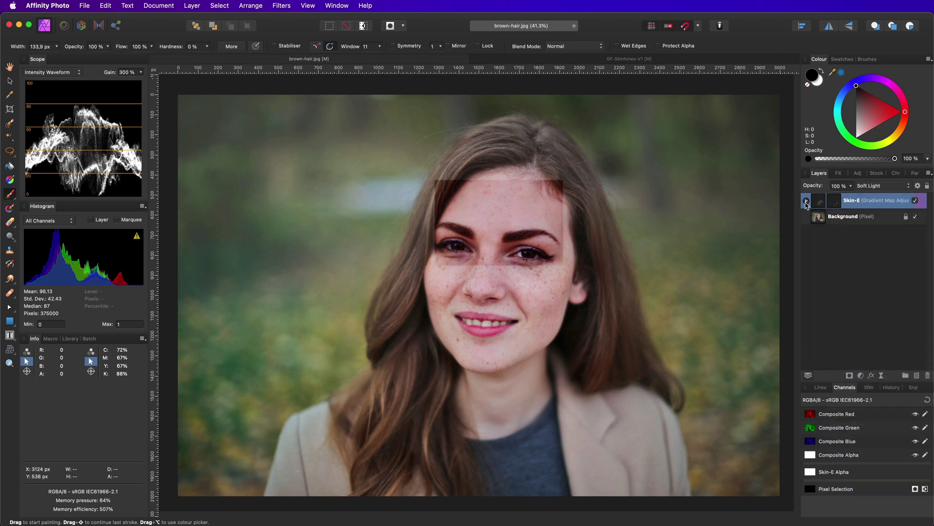
# Delete the template mask nested inside the pasted Skin-E adjustment.
pyautogui.click(806, 202)
pyautogui.click(830, 218)
pyautogui.press('Delete')
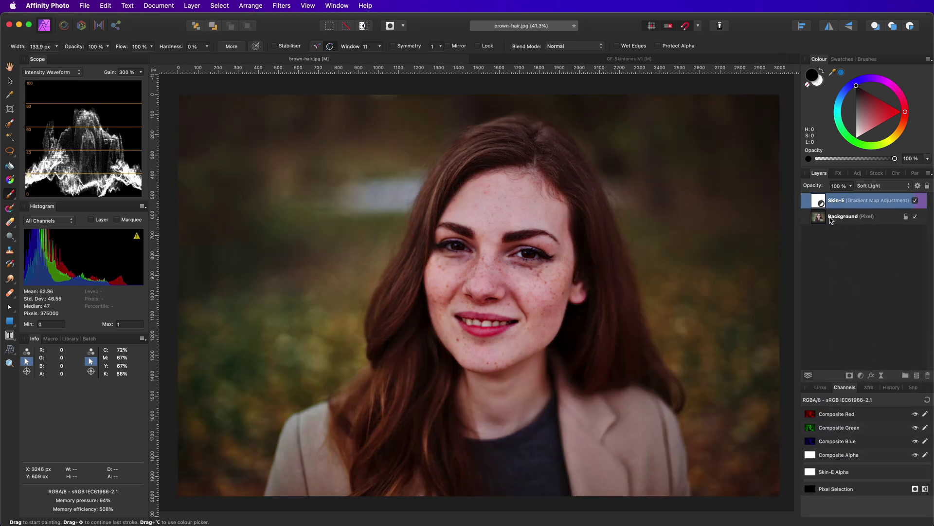
# Invert Skin-E's built-in mask, paint white over the woman's face and trim the spill along the hair with black.
pyautogui.press('super+i')
pyautogui.press(']')
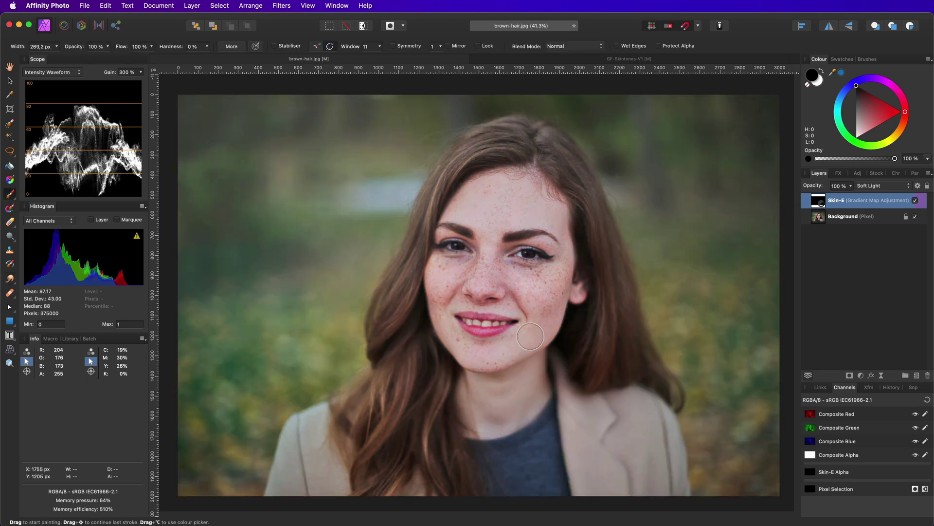
pyautogui.press('x')
pyautogui.moveTo(530, 336)
pyautogui.mouseDown()
pyautogui.moveTo(544, 313)
pyautogui.moveTo(501, 235)
pyautogui.moveTo(527, 202)
pyautogui.moveTo(474, 200)
pyautogui.moveTo(440, 296)
pyautogui.moveTo(499, 352)
pyautogui.moveTo(551, 295)
pyautogui.moveTo(547, 220)
pyautogui.moveTo(536, 364)
pyautogui.moveTo(475, 414)
pyautogui.moveTo(520, 389)
pyautogui.moveTo(478, 417)
pyautogui.moveTo(491, 355)
pyautogui.moveTo(538, 305)
pyautogui.mouseUp()
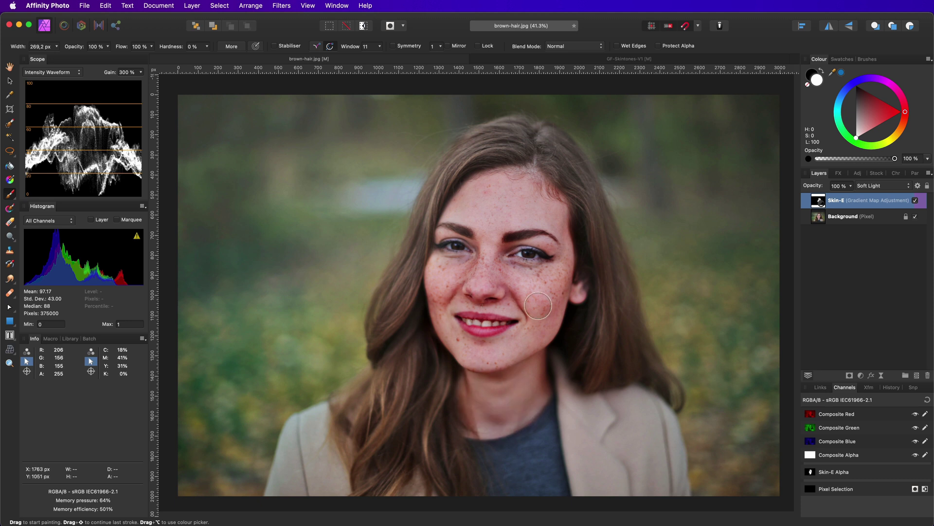
pyautogui.moveTo(457, 212)
pyautogui.mouseDown()
pyautogui.moveTo(425, 248)
pyautogui.moveTo(429, 276)
pyautogui.mouseUp()
pyautogui.press('x')
pyautogui.moveTo(418, 275); pyautogui.dragTo(433, 191)
# Slope Skin-E's Underlying Composition Ranges from 0 % output in the darkest tones to 100 % in the lightest.
pyautogui.click(918, 185)
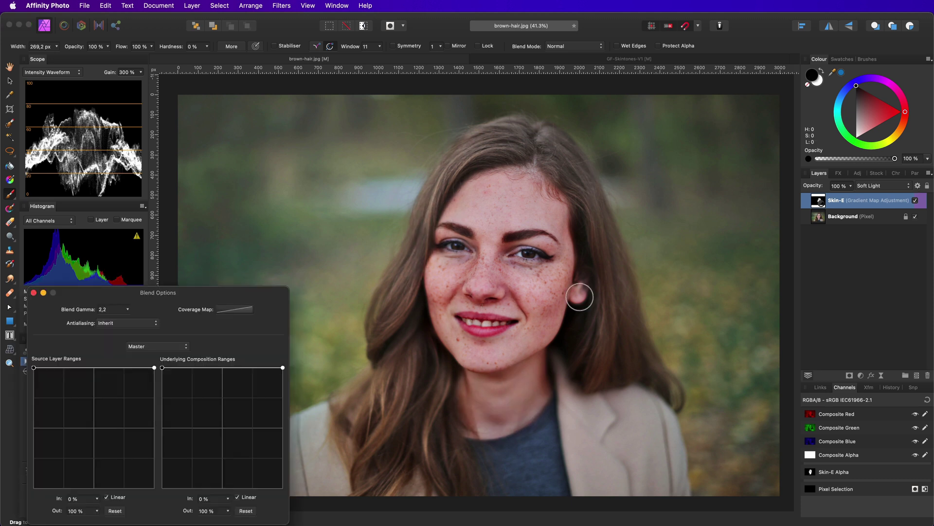
pyautogui.moveTo(162, 368); pyautogui.dragTo(162, 488)
pyautogui.click(34, 292)
# Lower Skin-E's opacity to 70 % and toggle its visibility to compare the portrait with and without it.
pyautogui.click(915, 201)
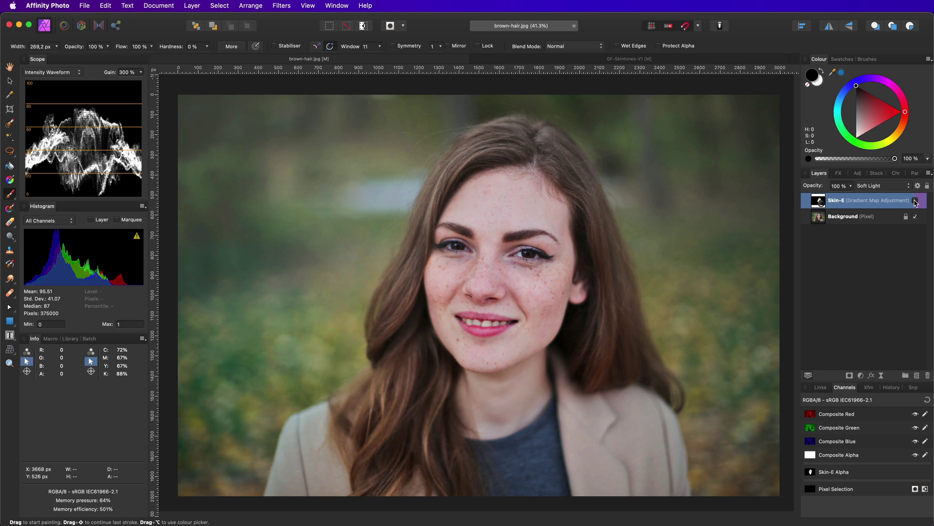
pyautogui.click(916, 201)
pyautogui.click(915, 201)
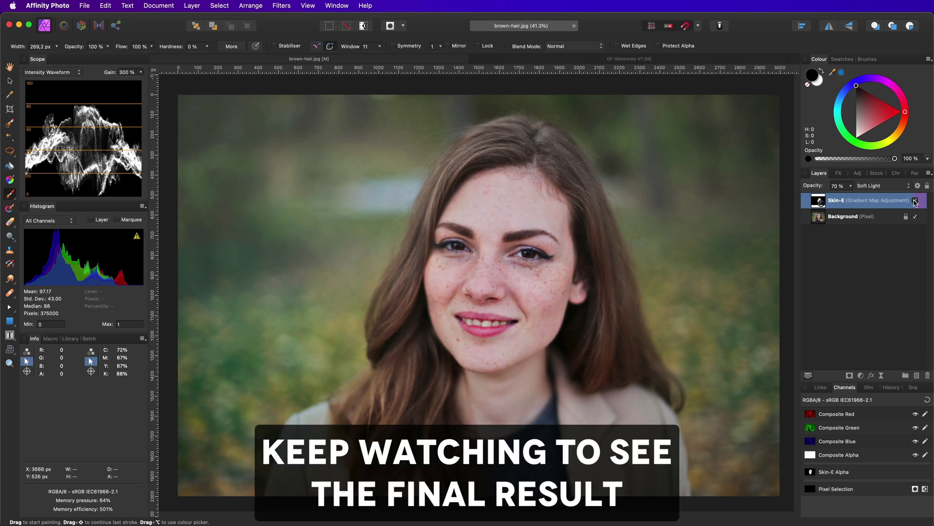